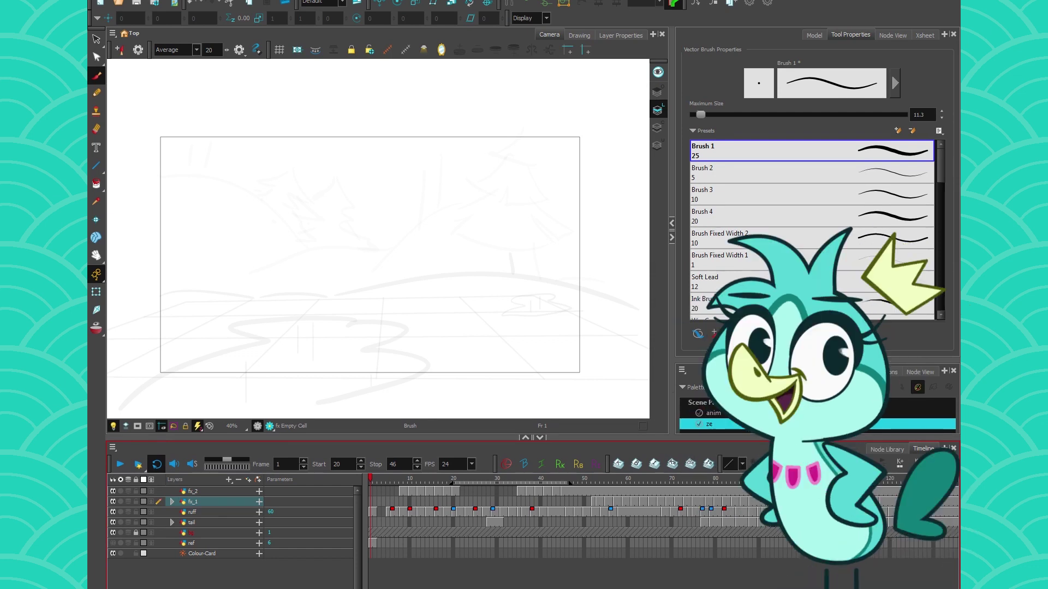
Play the rough animation over the current playback range, and return to frame 21.
mouse_move(402, 479)
left_mouse_down()
mouse_move(624, 487)
mouse_move(352, 506)
left_mouse_up()
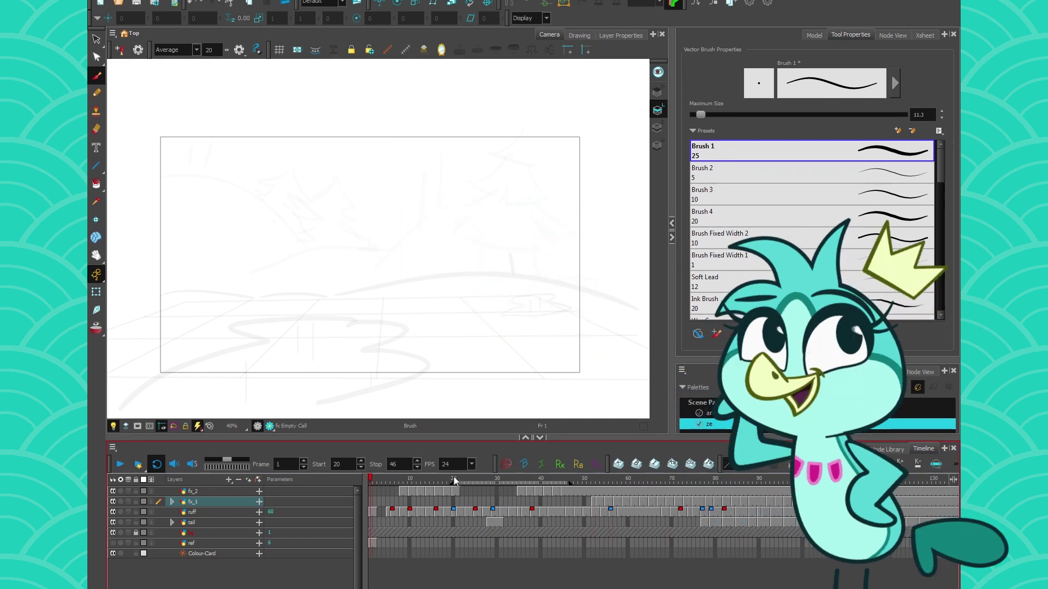
mouse_move(454, 480)
left_mouse_down()
mouse_move(569, 490)
mouse_move(456, 483)
mouse_move(461, 500)
mouse_move(459, 482)
mouse_move(571, 482)
left_mouse_up()
left_click(121, 464)
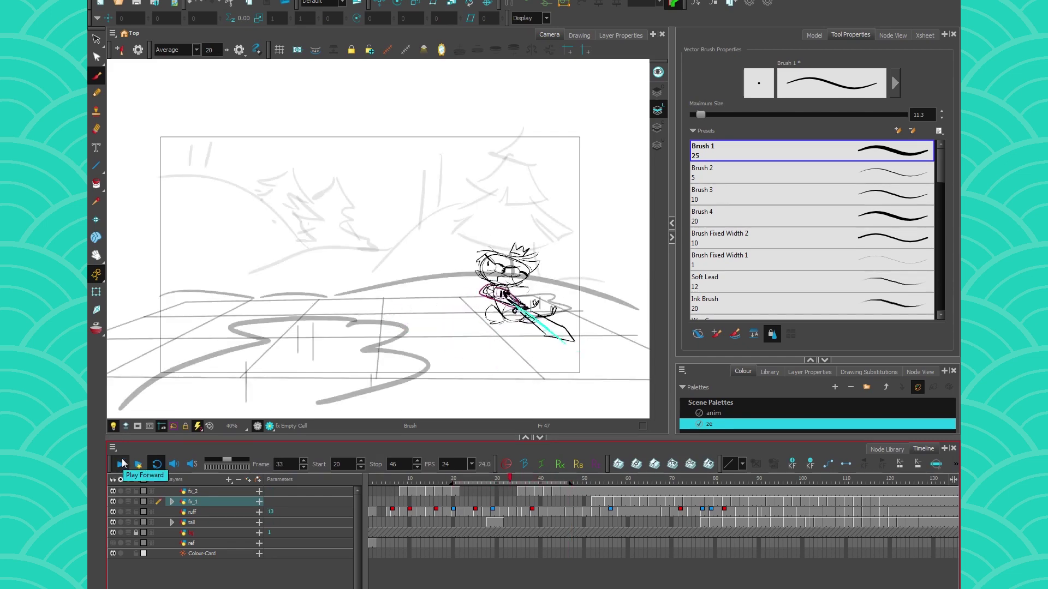
left_click(453, 488)
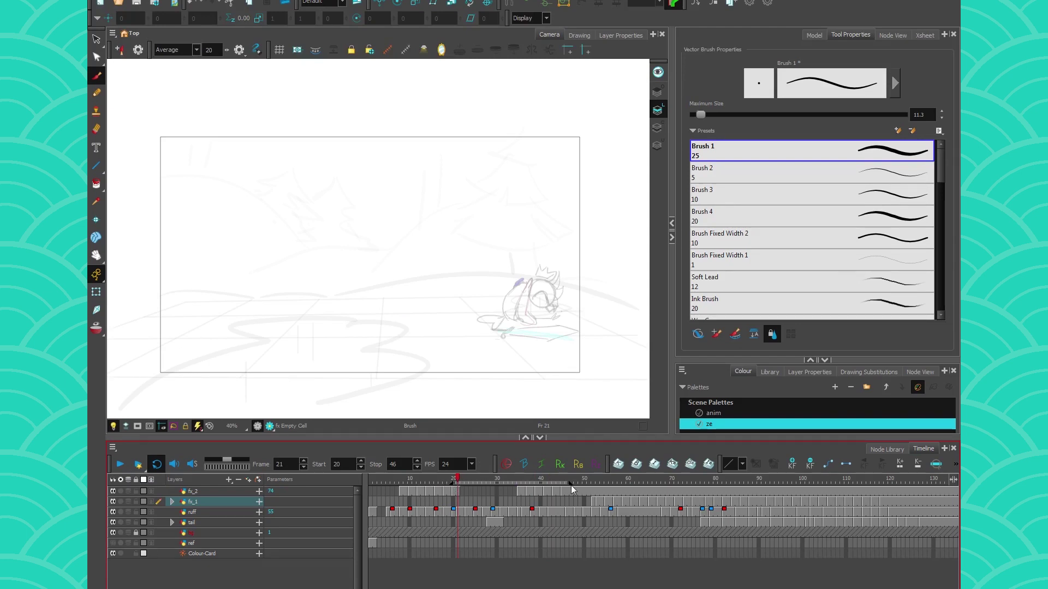
Set the playback range to start at frame 9 and stop at frame 52, and play the animation over it.
mouse_move(607, 486)
left_mouse_down()
mouse_move(620, 488)
mouse_move(565, 486)
left_mouse_up()
left_click_drag(456, 478, 405, 481)
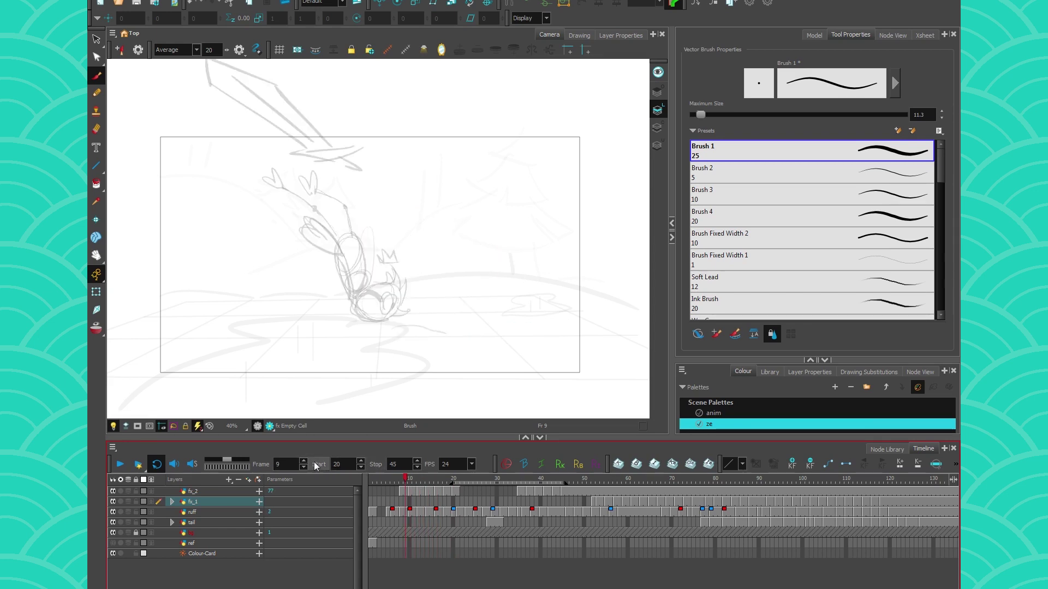
mouse_move(451, 483)
left_mouse_down()
mouse_move(405, 484)
mouse_move(597, 483)
left_mouse_up()
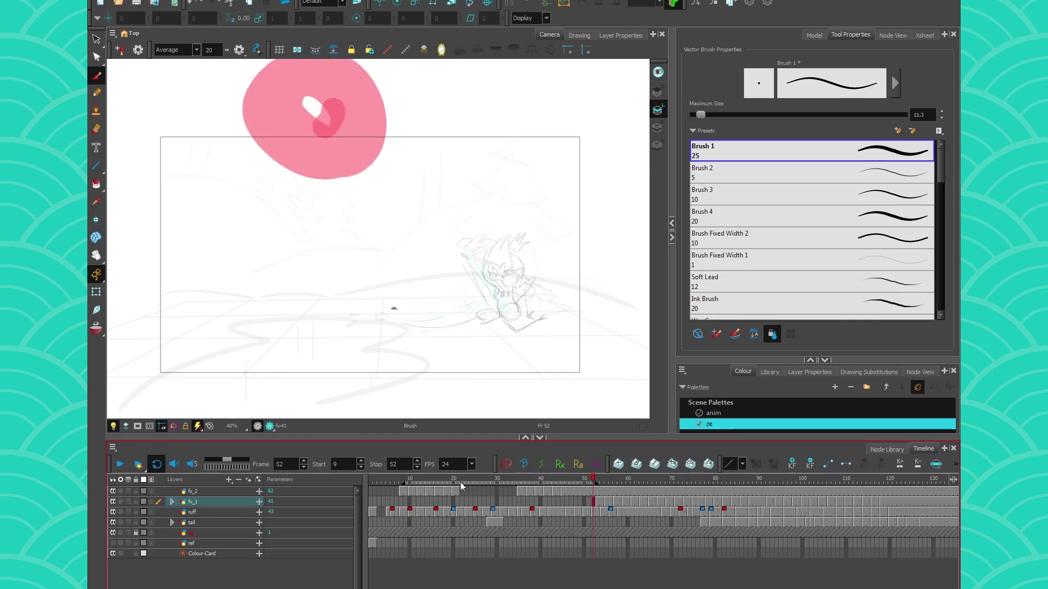
left_click(120, 464)
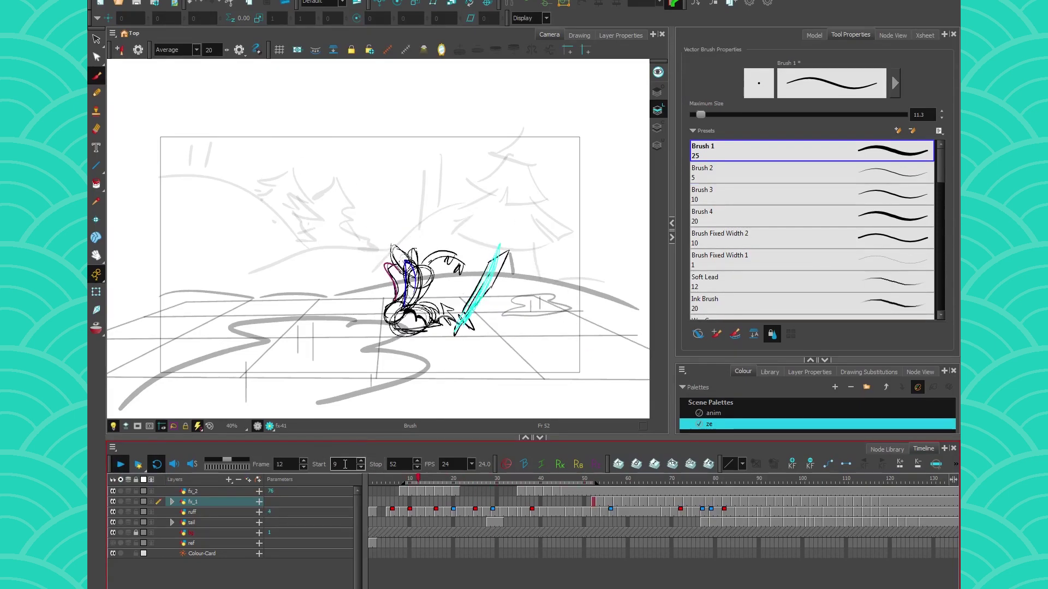
left_click(416, 481)
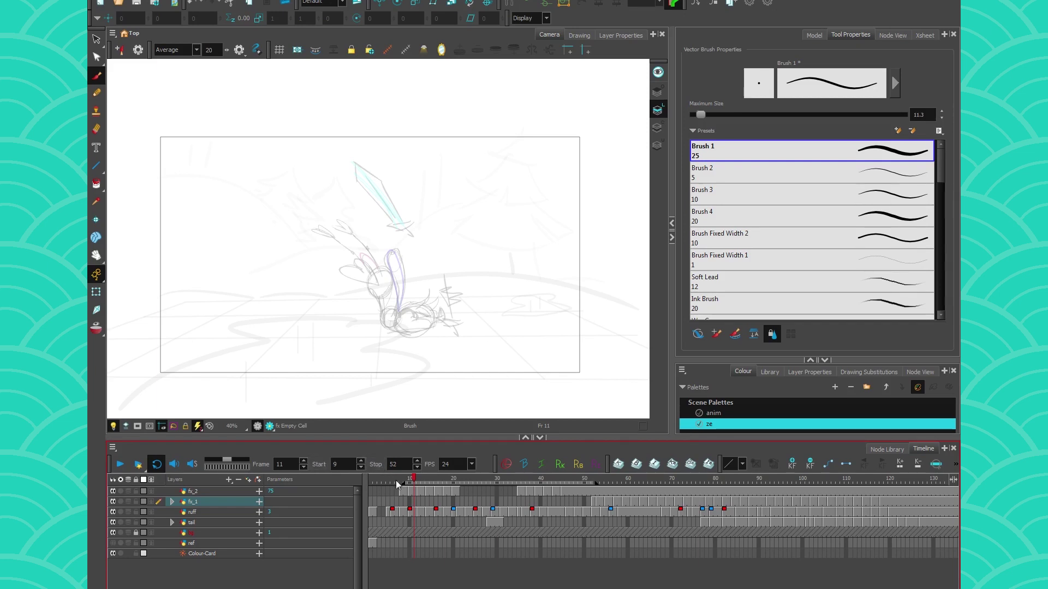
Go to frame 15 and select the ruff layer.
left_click_drag(415, 481, 432, 497)
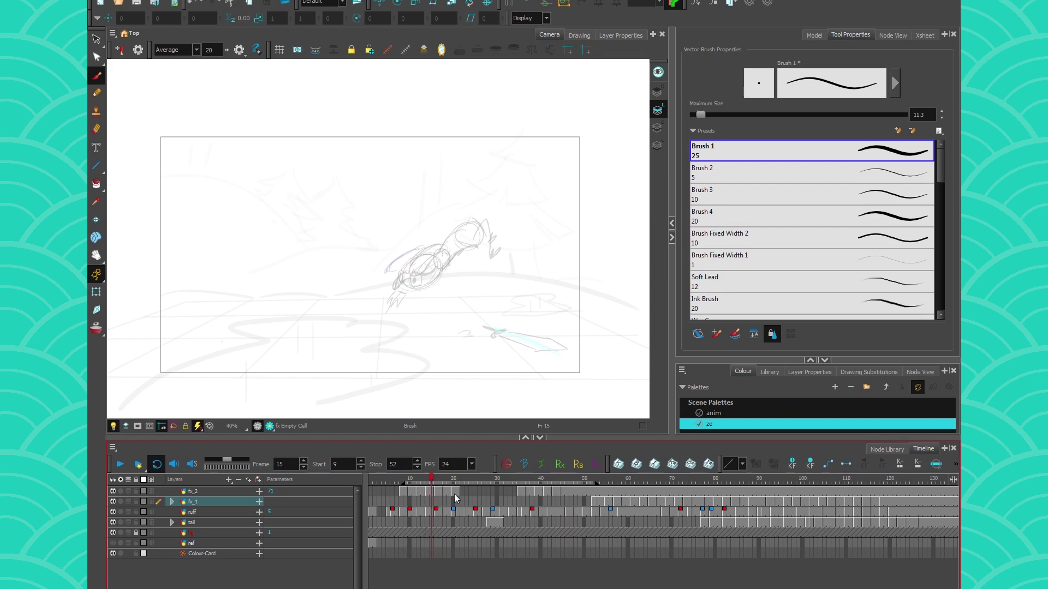
left_click(213, 513)
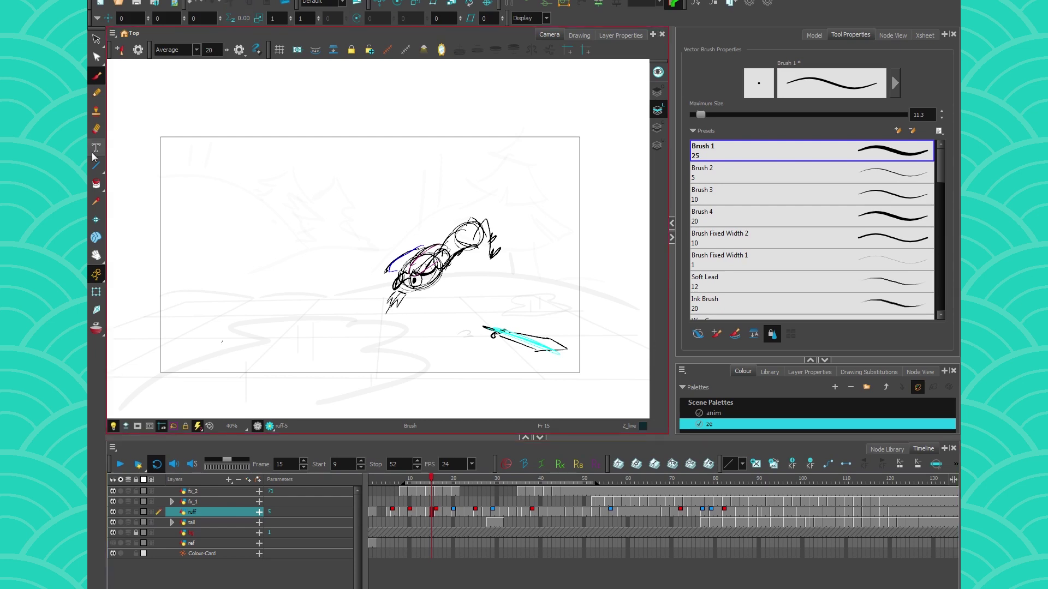
Sketch a rounded frame around a head-and-shoulders outline beside the character on frame 15, and delete the sketch.
mouse_move(220, 177)
left_mouse_down()
mouse_move(334, 187)
mouse_move(214, 200)
left_mouse_up()
mouse_move(300, 275)
left_mouse_down()
mouse_move(323, 245)
mouse_move(300, 249)
mouse_move(271, 192)
mouse_move(253, 271)
left_mouse_up()
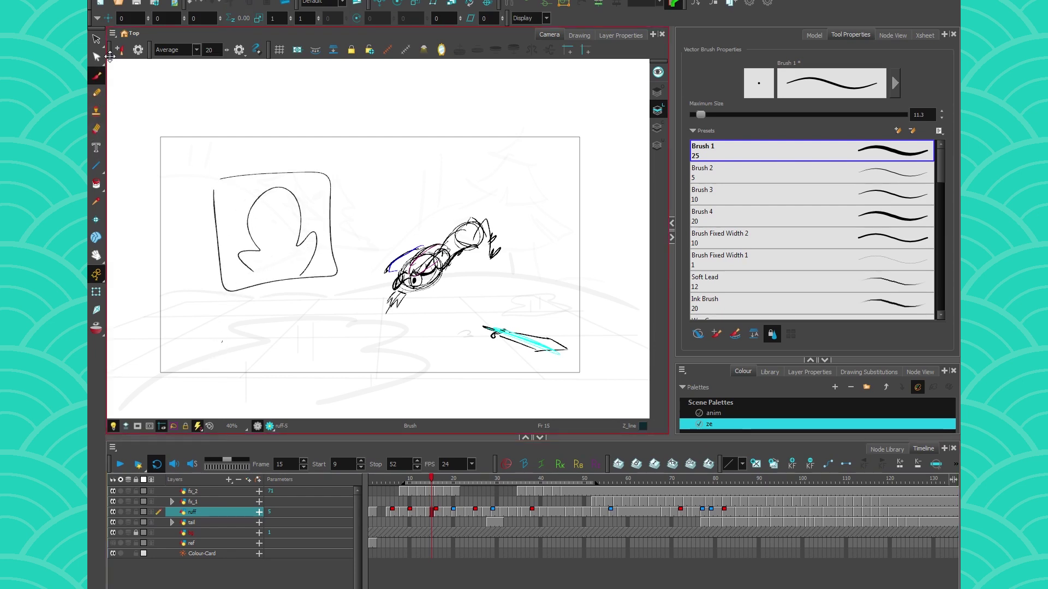
left_click(96, 39)
left_click_drag(265, 150, 249, 214)
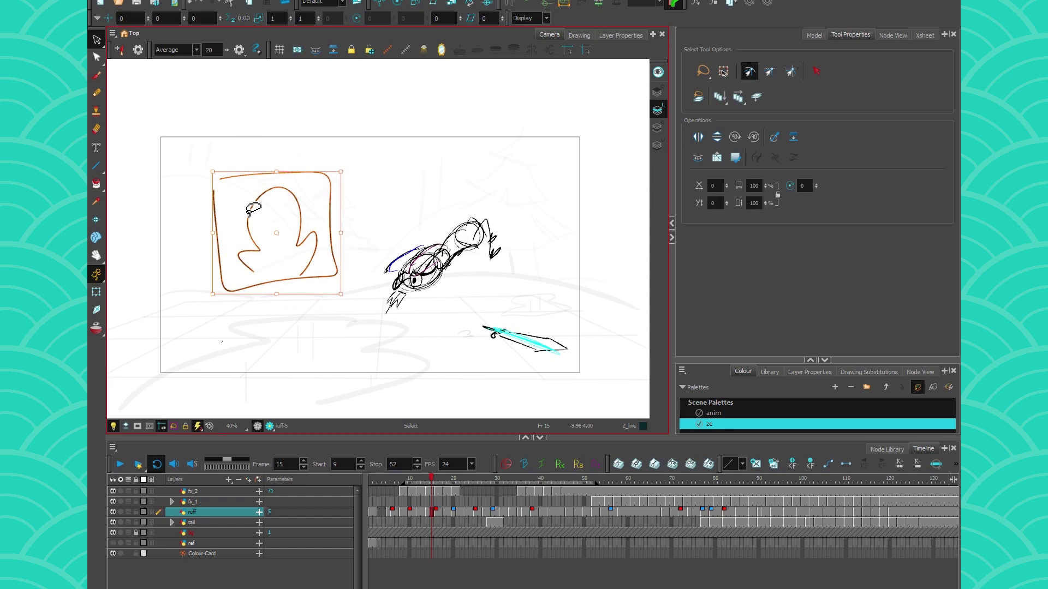
key("Delete")
Show drawing thumbnails on the ruff layer and enlarge the timeline around frame 15.
left_click(152, 512)
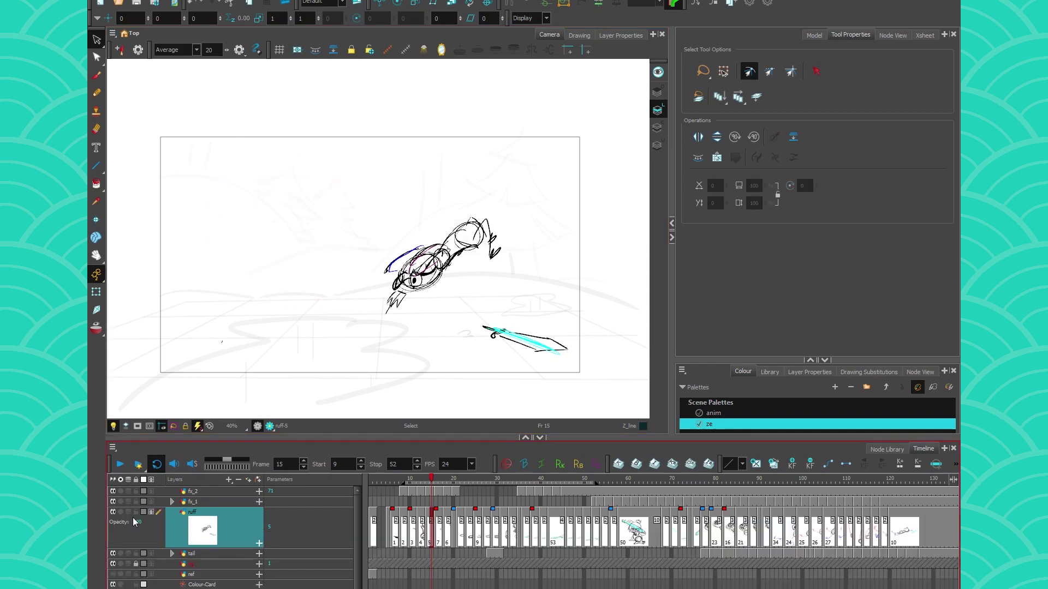
mouse_move(142, 528)
left_mouse_down()
mouse_move(109, 527)
mouse_move(140, 530)
left_mouse_up()
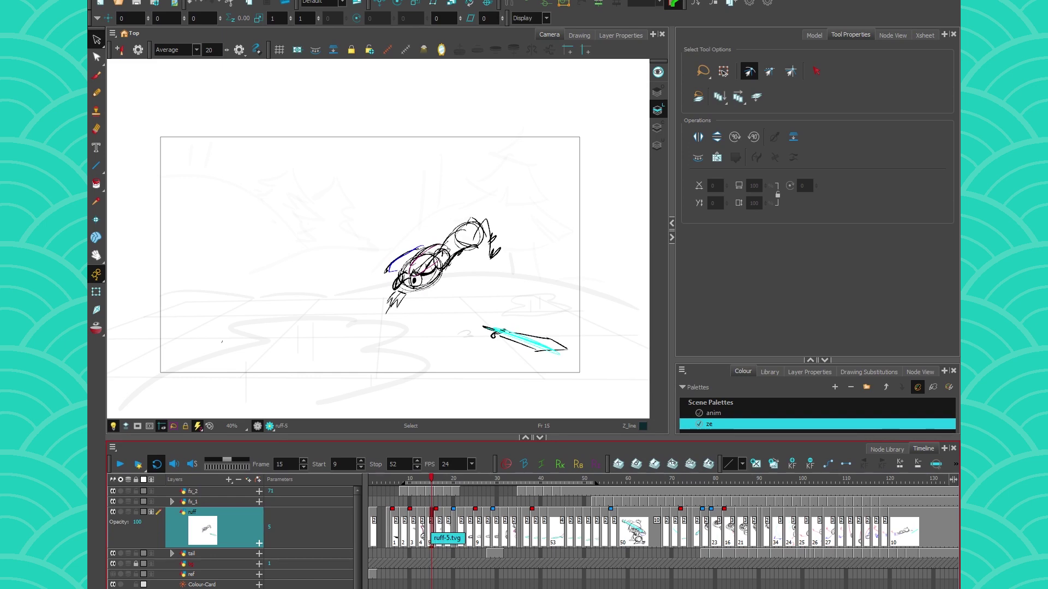
key("2")
key("2")
key("2")
key("2")
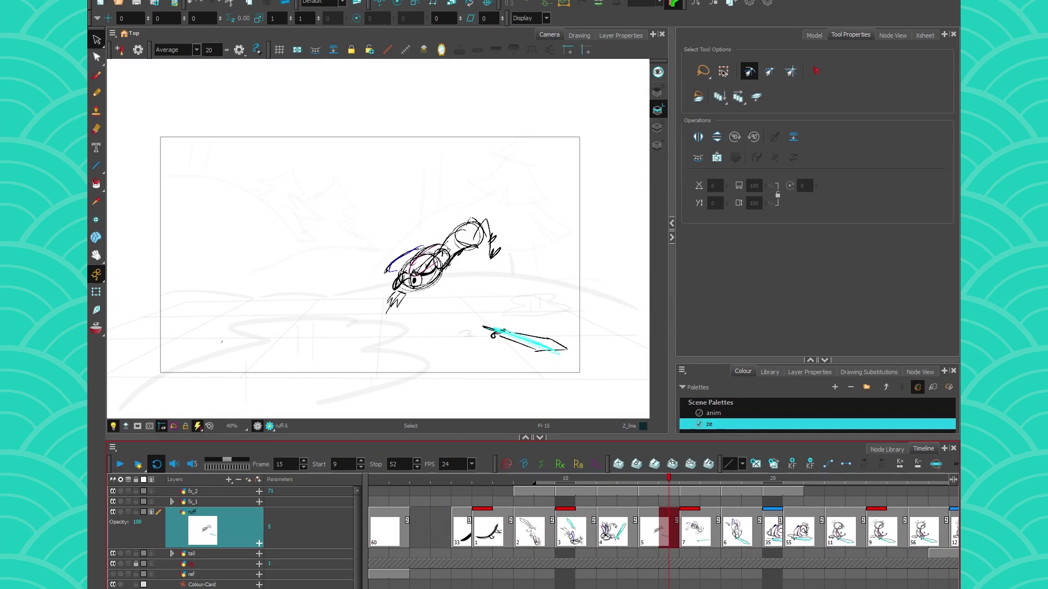
scroll(663, 527, "right", 5)
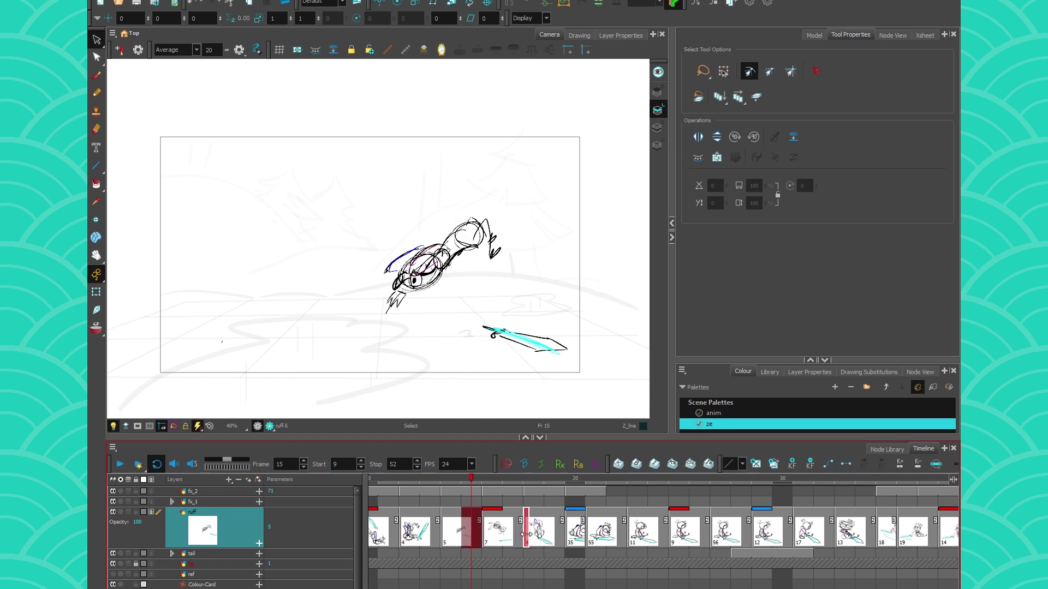
Try extending the exposures of drawings 7 and 5 on the ruff layer far along the timeline, undoing each change.
left_click_drag(529, 539, 835, 538)
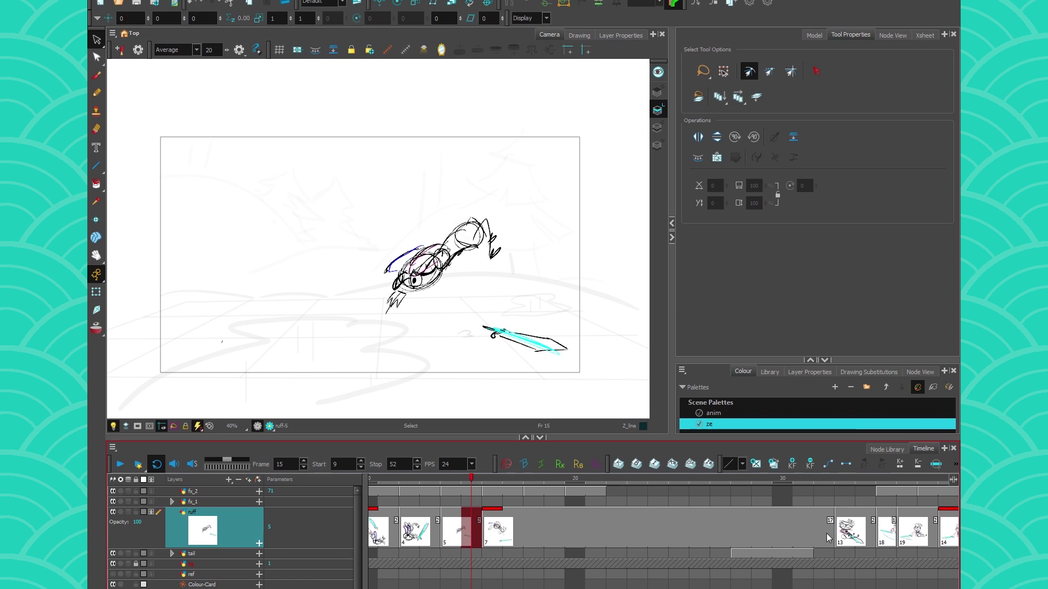
key("ctrl+z")
left_click_drag(481, 538, 760, 539)
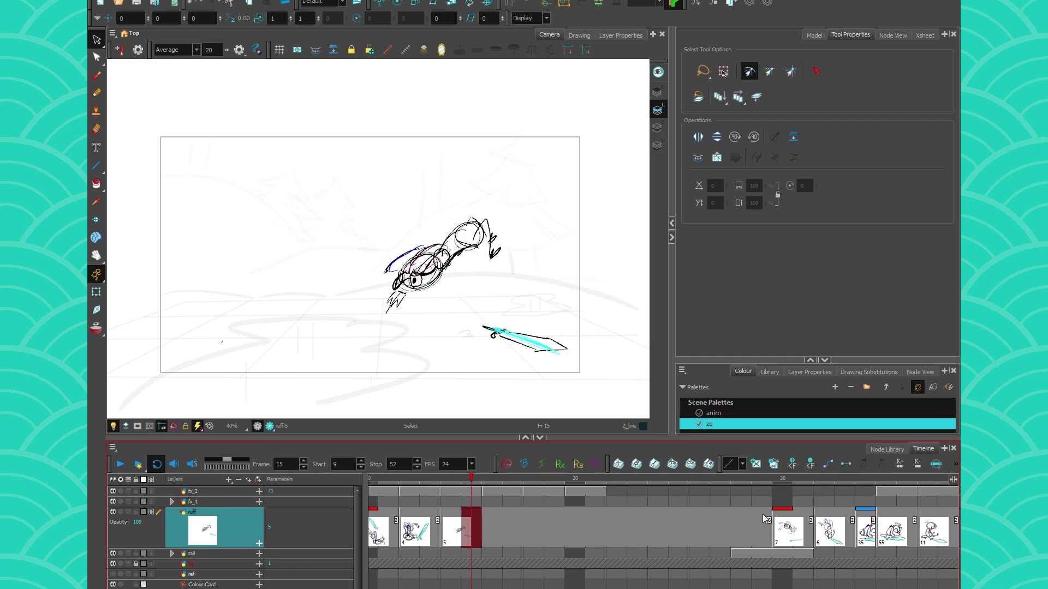
key("ctrl+z")
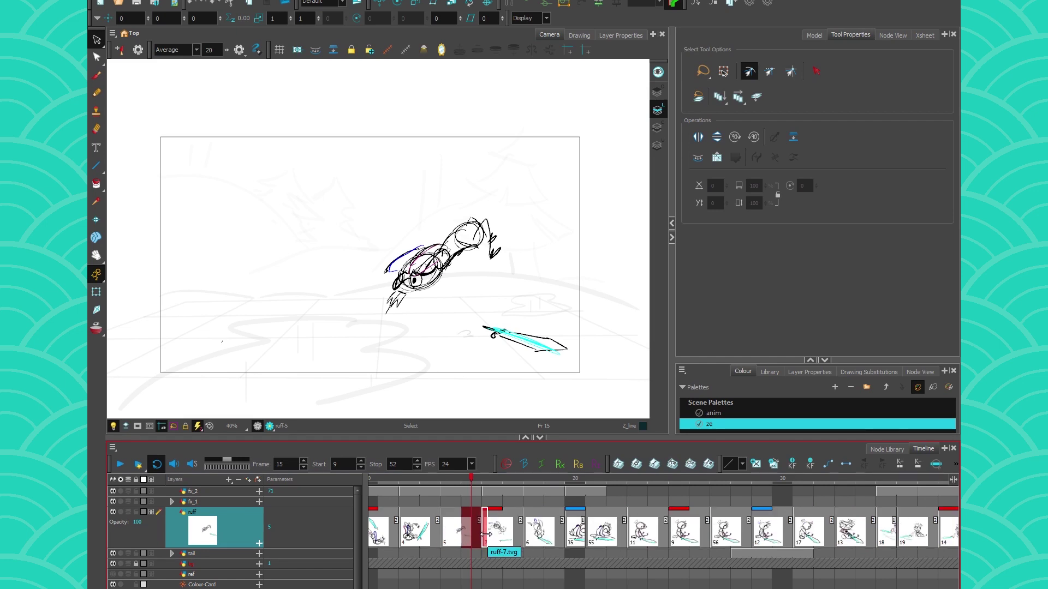
Lengthen drawing 5's exposure on the ruff layer so that it holds through frame 16.
mouse_move(484, 537)
left_mouse_down()
mouse_move(499, 537)
mouse_move(463, 534)
mouse_move(520, 534)
left_mouse_up()
left_click(479, 528)
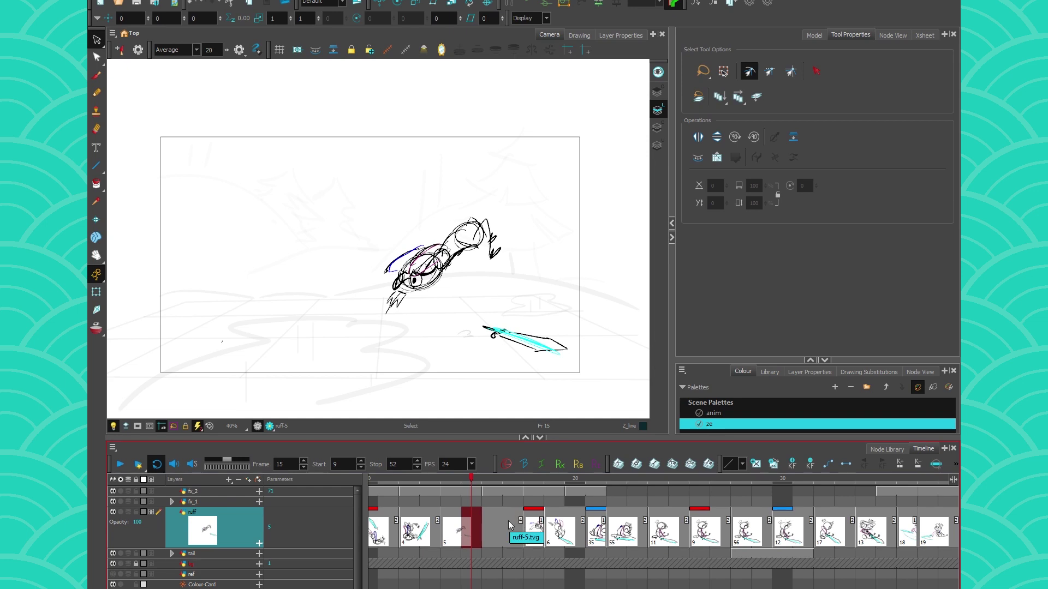
key("minus")
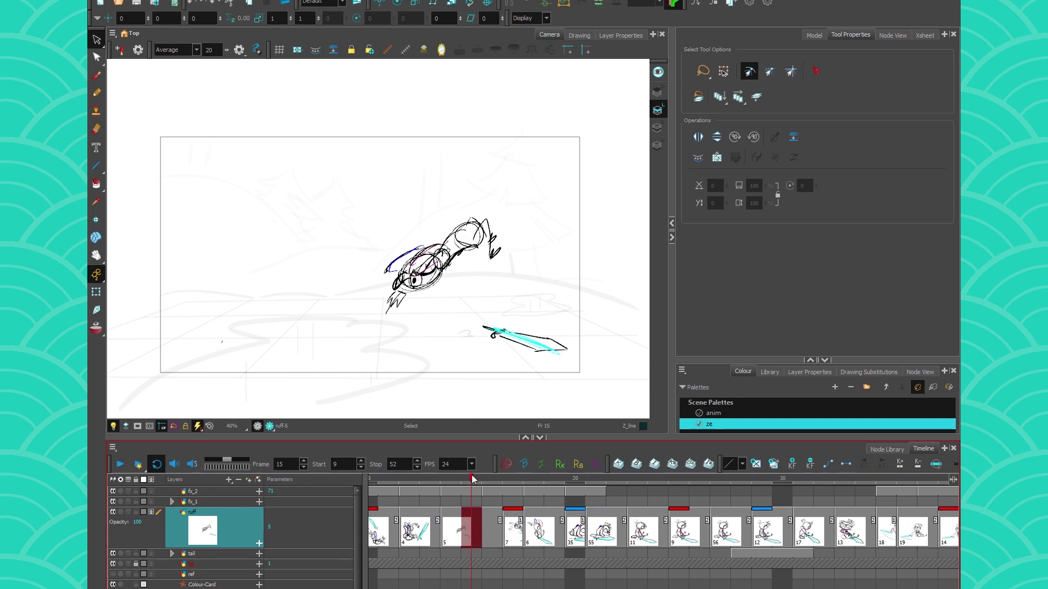
mouse_move(472, 479)
left_mouse_down()
mouse_move(510, 493)
mouse_move(498, 507)
left_mouse_up()
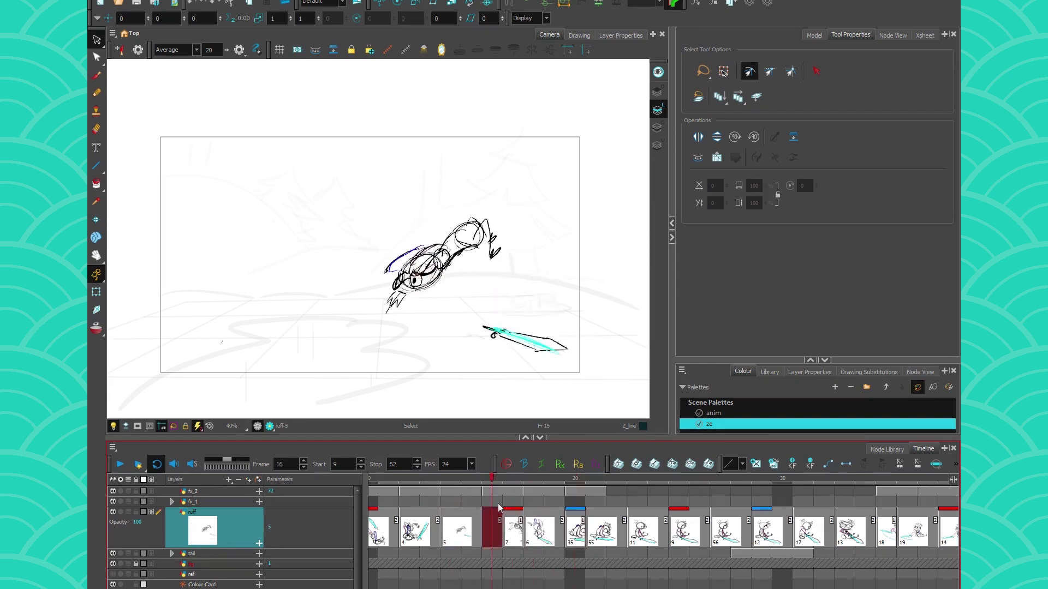
left_click(475, 506)
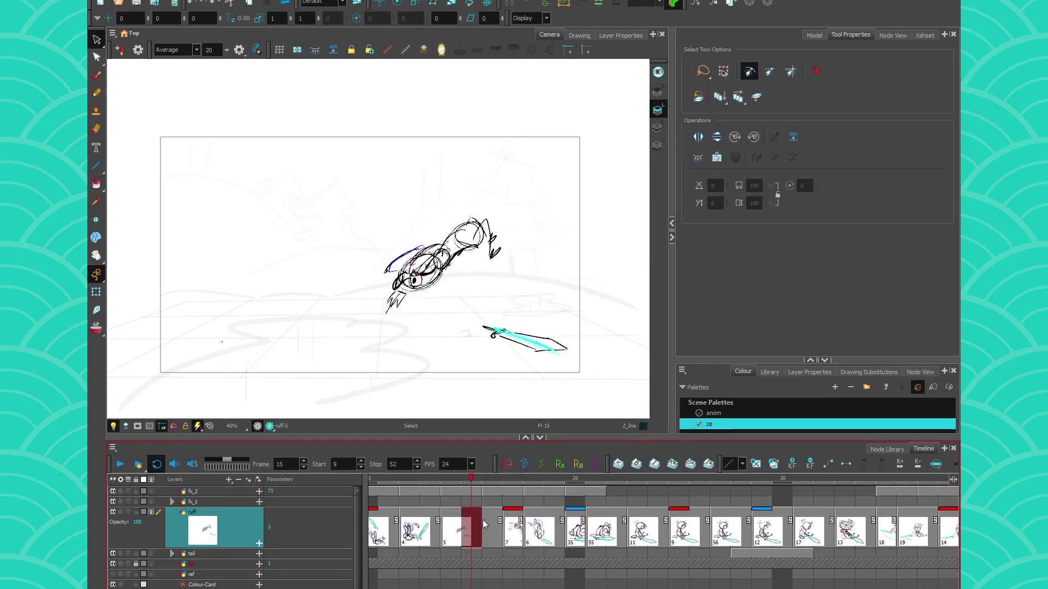
Try the Brush tool with a short stroke on frame 15, and delete the stroke.
left_click(97, 76)
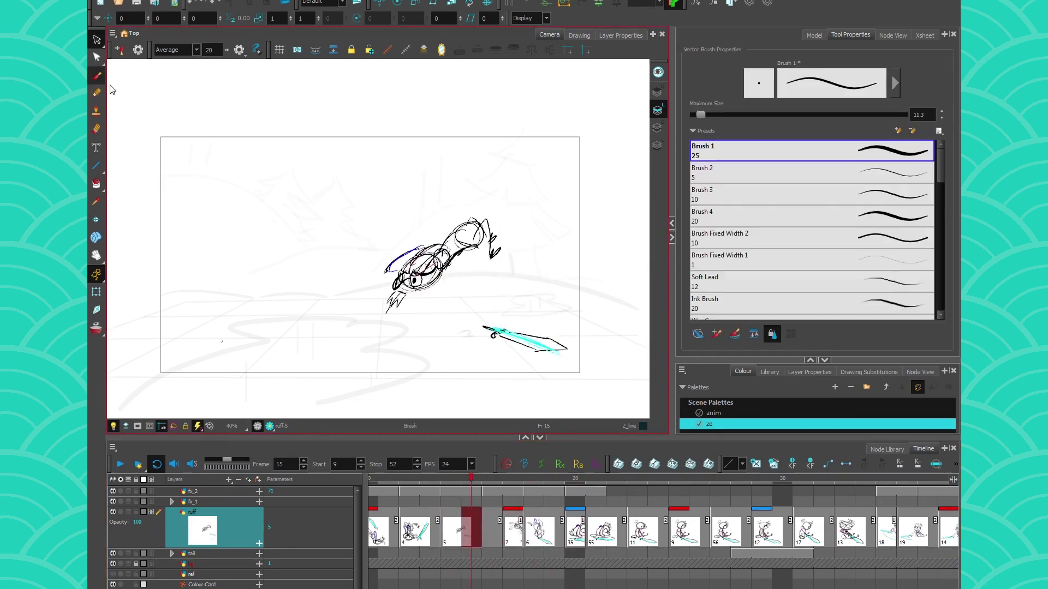
key("alt+s")
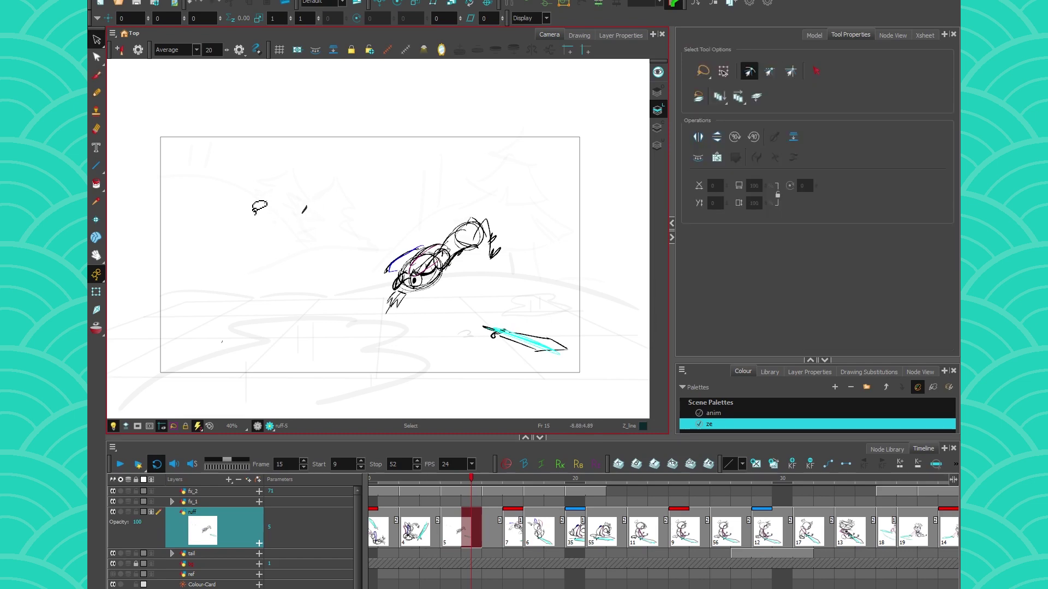
mouse_move(247, 196)
left_mouse_down()
mouse_move(310, 236)
mouse_move(295, 235)
left_mouse_up()
key("Delete")
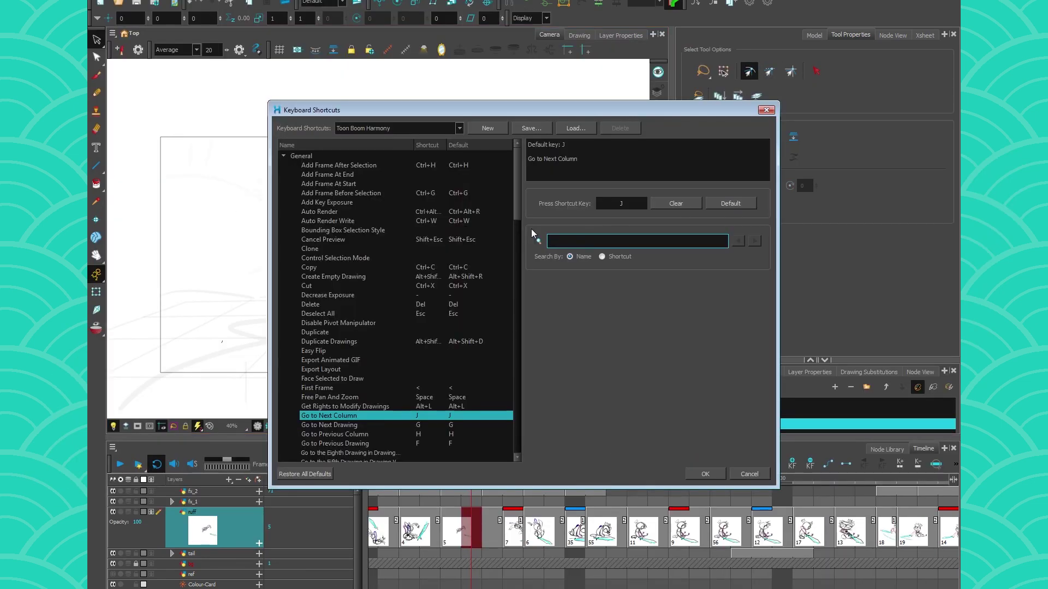
Look up the keyboard shortcuts for the next-frame and previous-frame commands, and close the shortcut list without saving changes.
type("n")
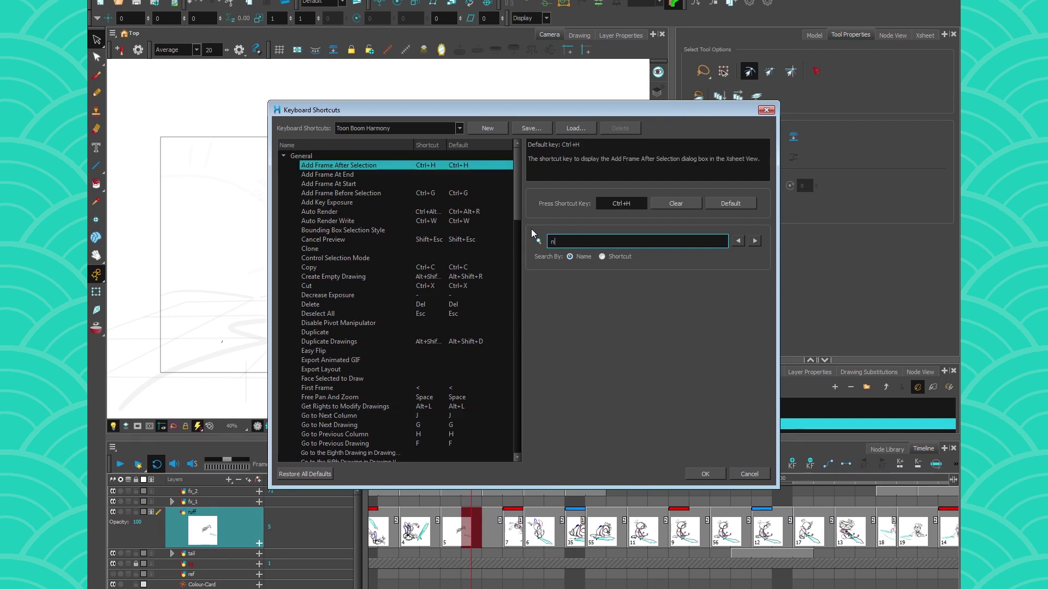
type("ext fram")
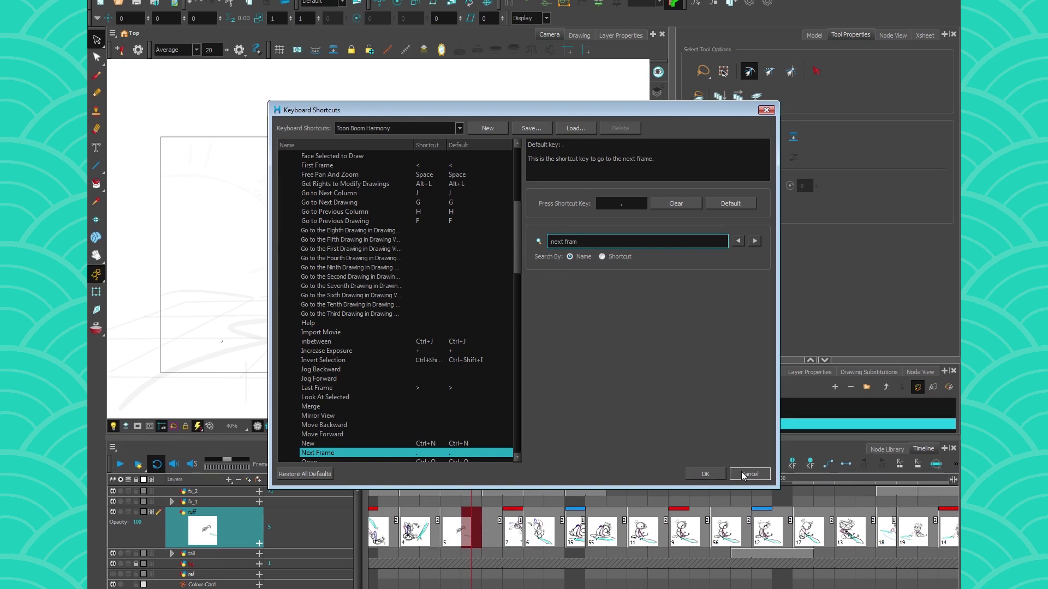
left_click_drag(568, 241, 550, 241)
type("previous")
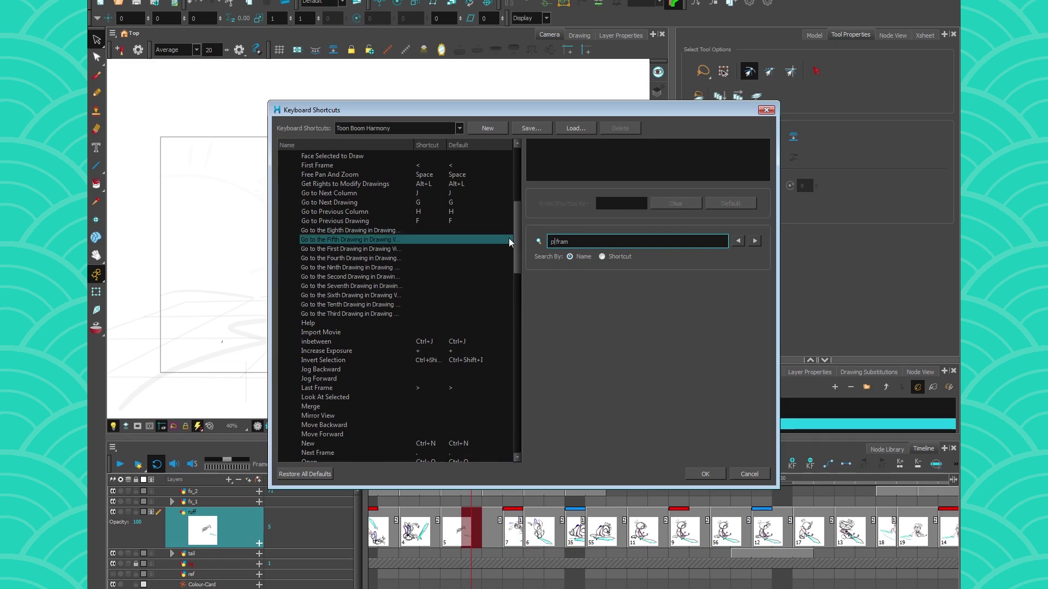
left_click(740, 474)
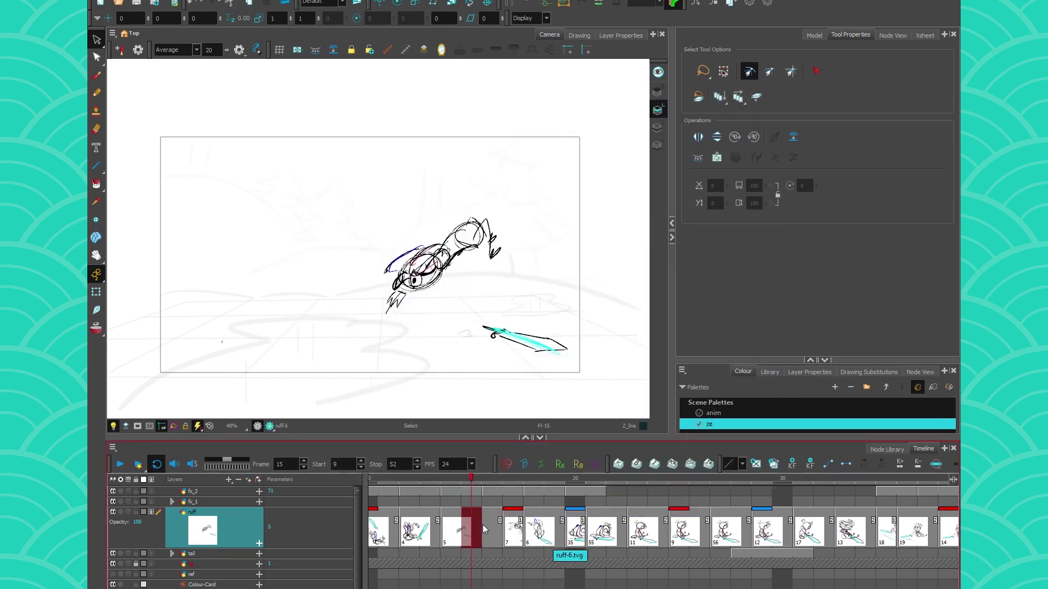
Step backward and forward one frame at a time through the ruff drawings around frames 12 to 20.
key("comma")
key("comma")
key("comma")
key("period")
key("period")
key("period")
key("period")
key("period")
key("period")
key("period")
key("period")
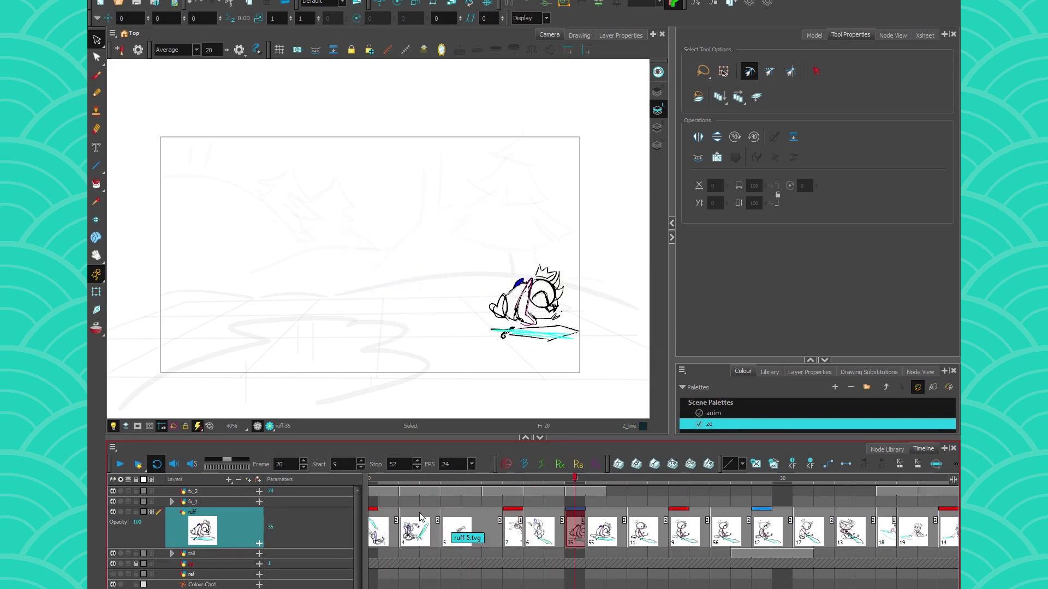
key("comma")
key("comma")
key("comma")
key("comma")
key("comma")
key("comma")
key("comma")
key("comma")
key("period")
key("period")
key("period")
key("period")
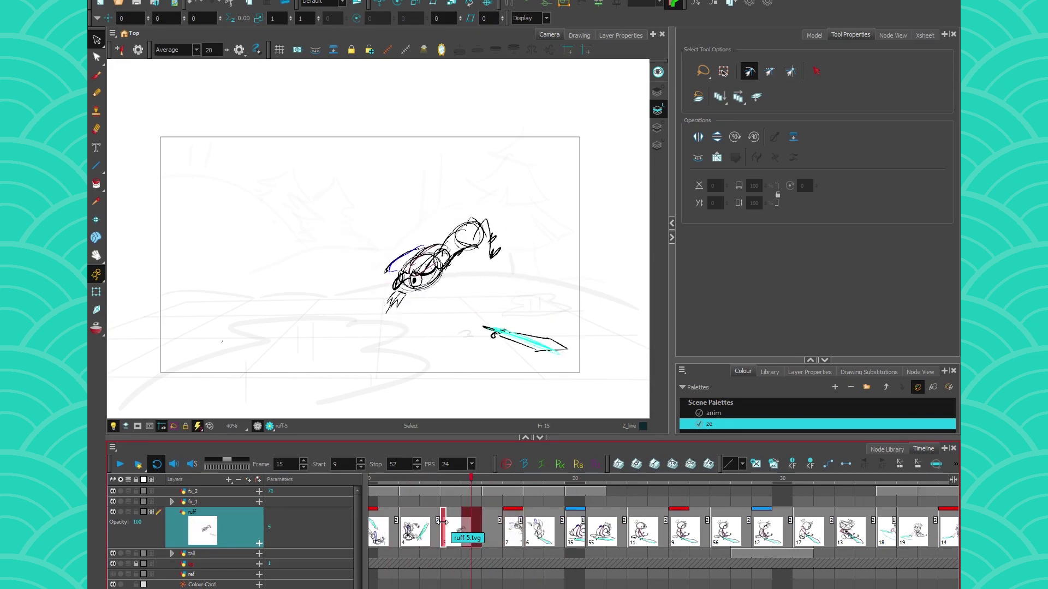
Handwrite the letters F and G with the Brush tool beside the character on frame 16, and undo the strokes.
key("alt+b")
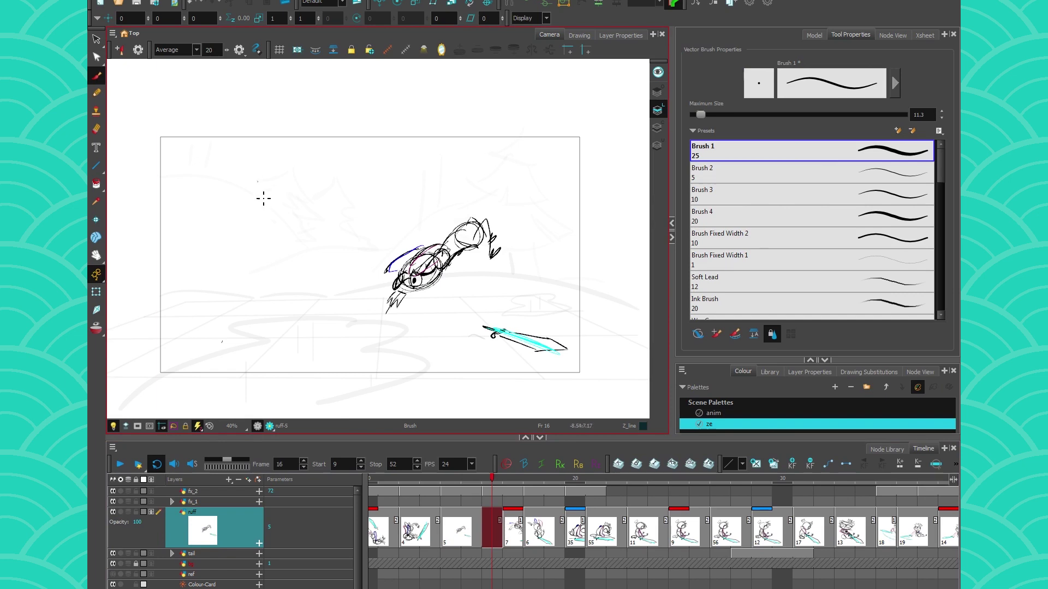
left_click_drag(261, 213, 288, 183)
left_click_drag(354, 192, 355, 203)
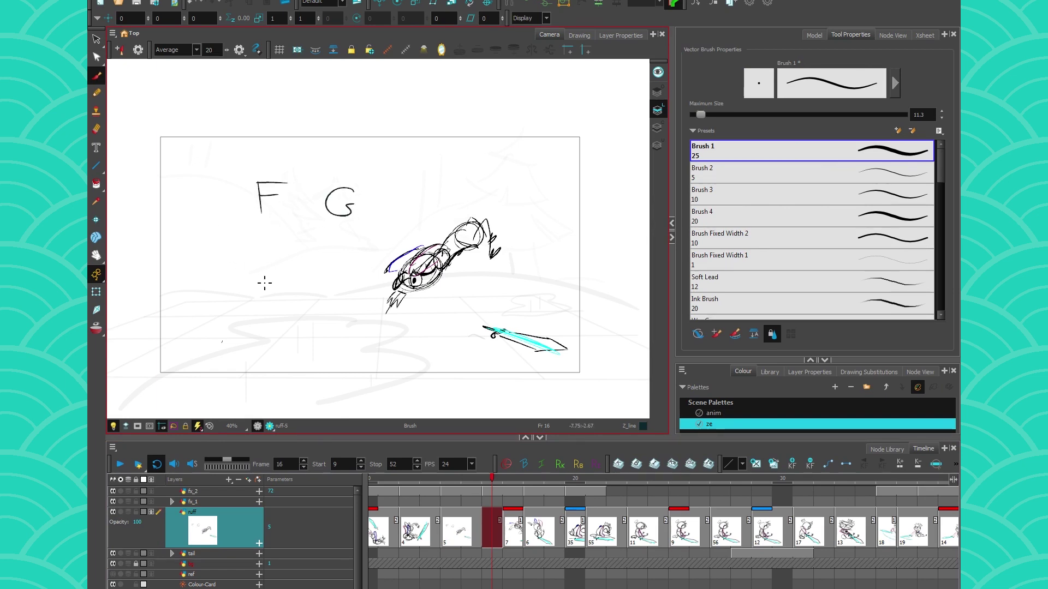
key("ctrl+z")
key("ctrl+z")
key("ctrl+z")
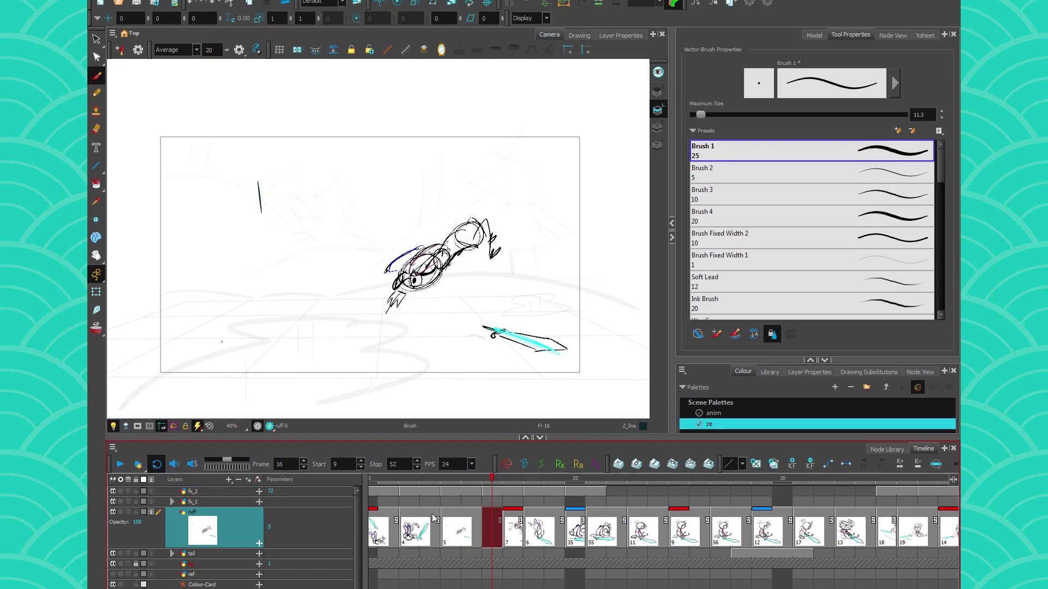
key("ctrl+z")
Jump forward one drawing at a time on the ruff layer from frame 16 to drawing 11 at frame 23.
key("g")
key("g")
key("g")
key("g")
key("g")
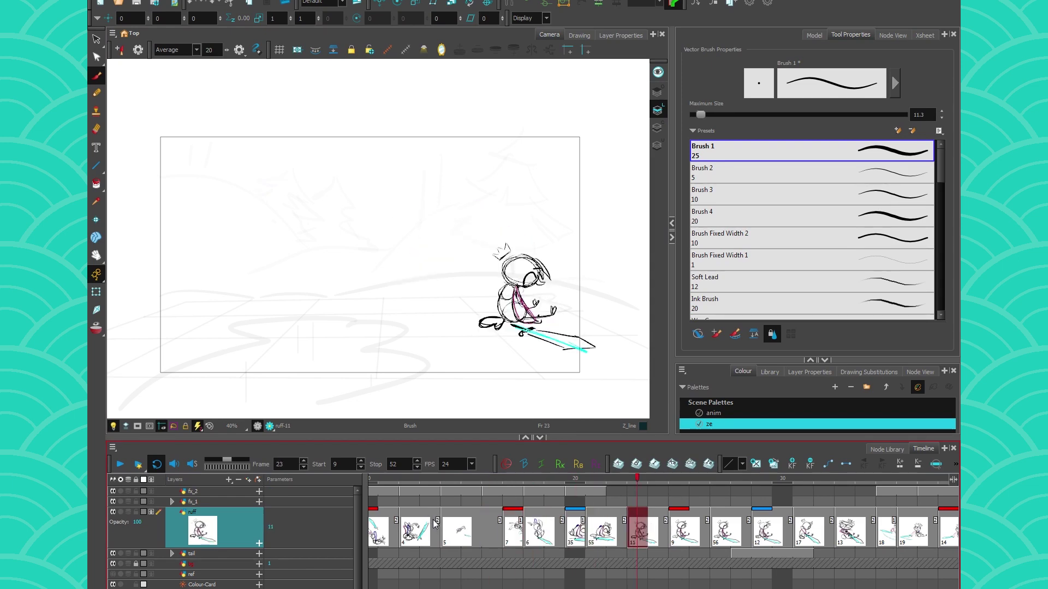
Jump back three drawings on the ruff layer from frame 23 to drawing 6, and step back through the frames before it.
key("f")
key("f")
key("f")
key("comma")
key("comma")
key("comma")
key("comma")
key("comma")
key("comma")
Step forward one frame at a time on the ruff layer to drawing 19 at frame 36.
key("period")
key("period")
key("period")
key("period")
key("period")
key("period")
key("period")
key("period")
key("period")
key("period")
key("period")
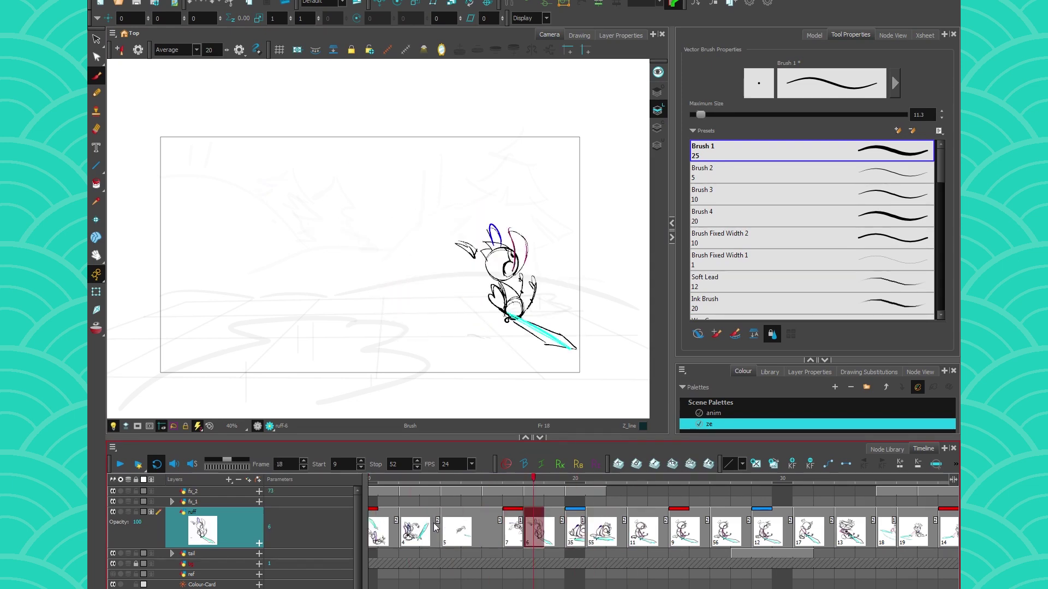
key("period")
key("period")
key("period")
key("period")
key("period")
key("period")
key("period")
key("period")
key("period")
key("period")
key("period")
key("period")
key("period")
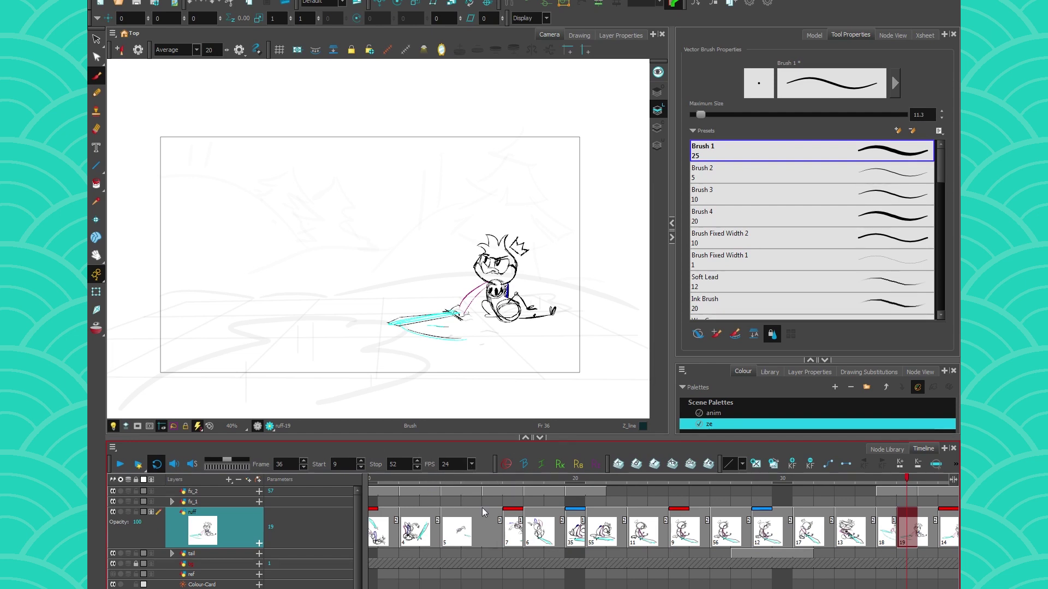
Select the ruff layer's drawings from frame 15 to frame 22 and mark them as inbetweens.
left_click(513, 524)
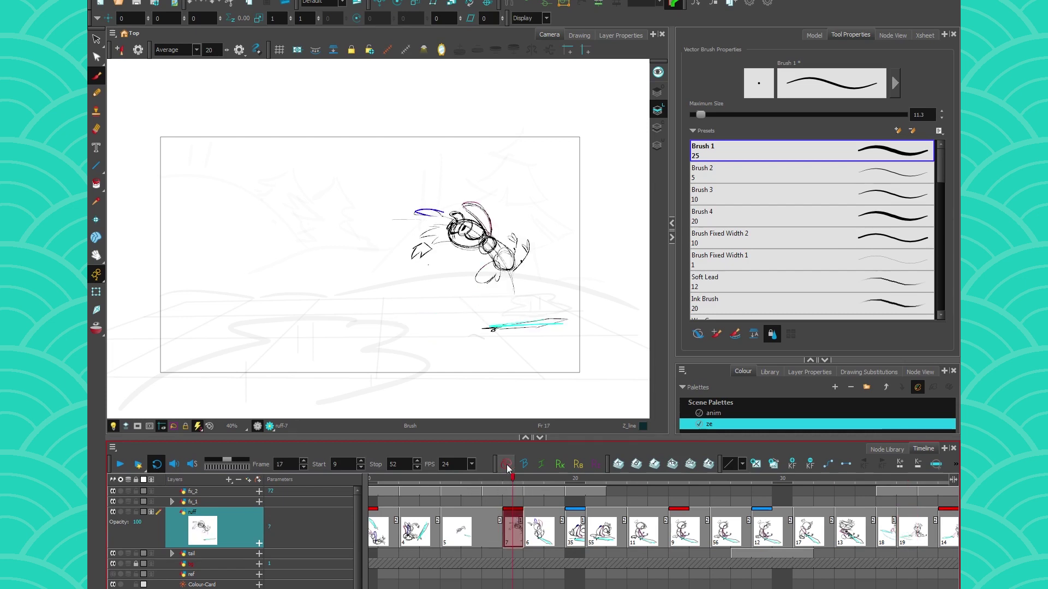
left_click(578, 521)
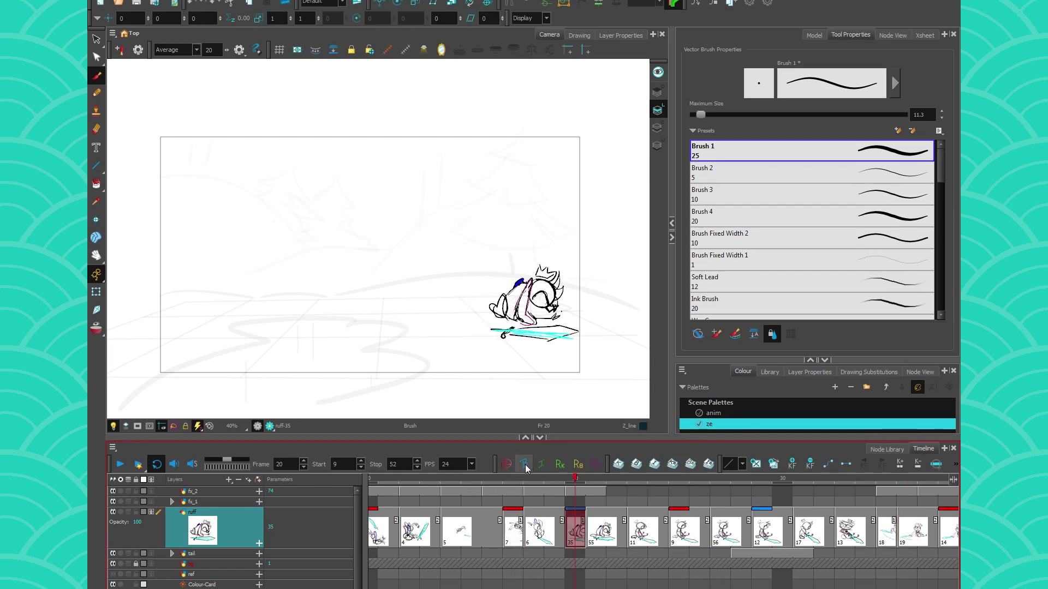
left_click_drag(471, 524, 617, 524)
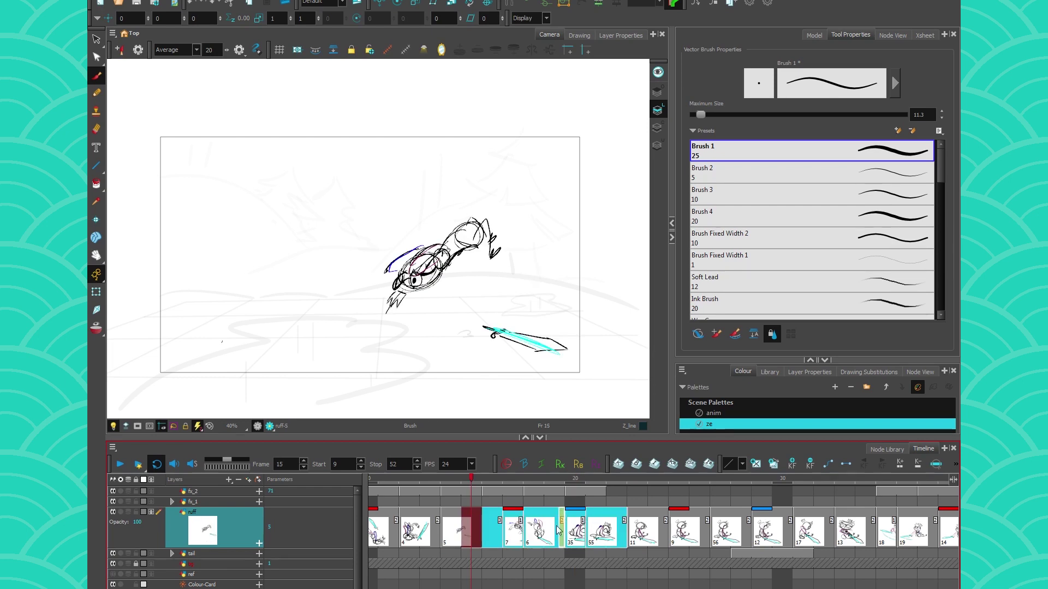
left_click(541, 465)
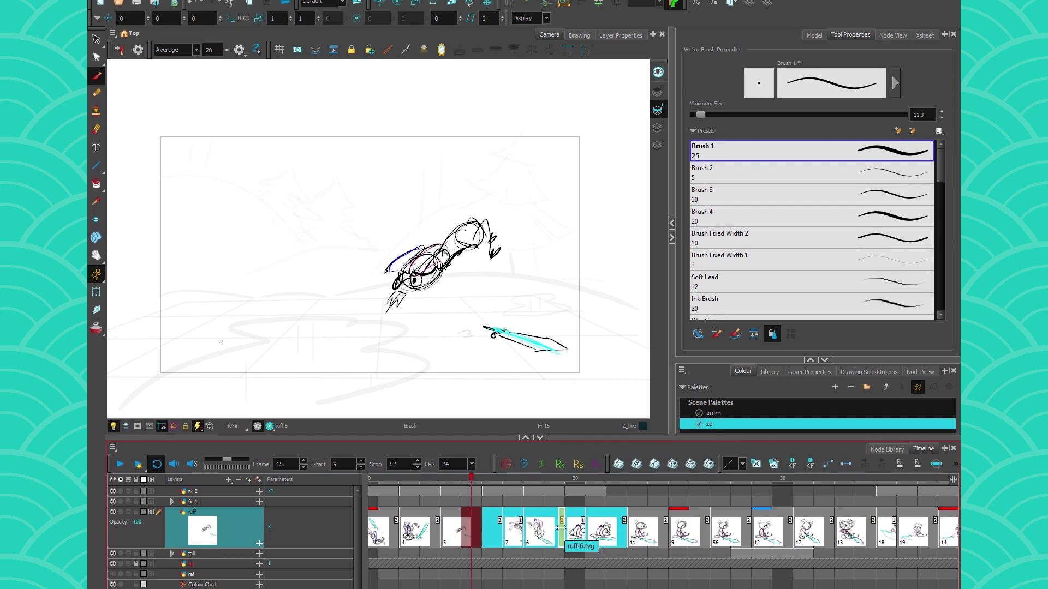
Mark ruff drawing 6 as a retake key, drawing 35 as a retake breakdown and drawing 55 as a retake inbetween.
left_click(532, 525)
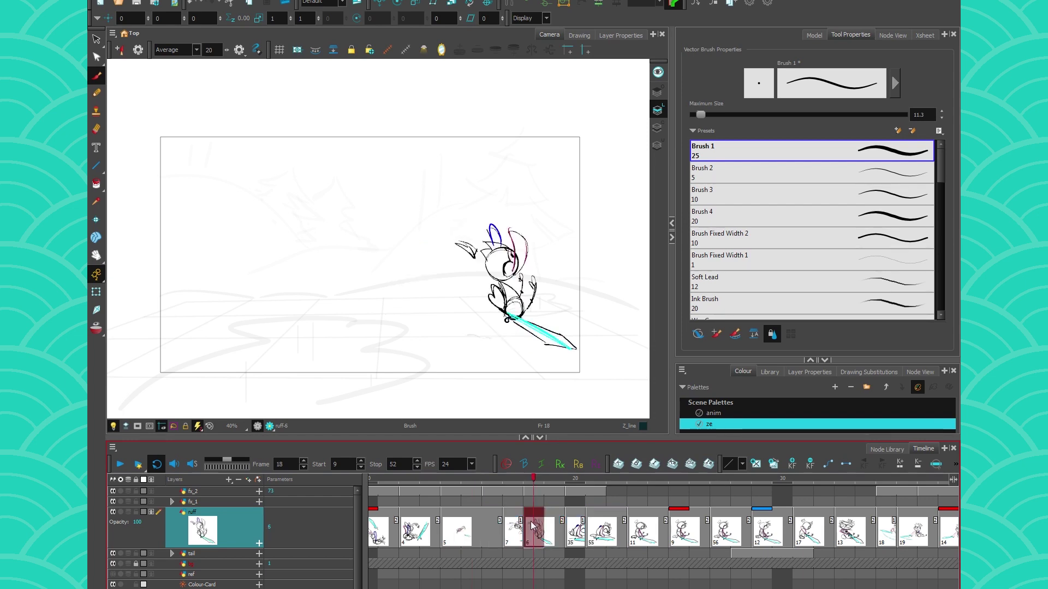
left_click(560, 460)
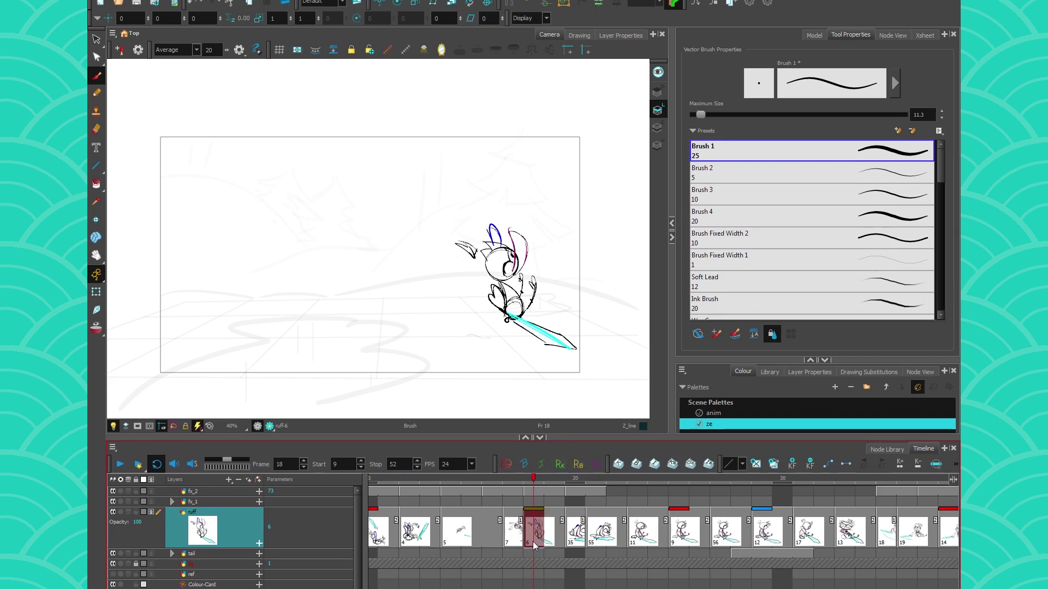
left_click(572, 525)
left_click(608, 529)
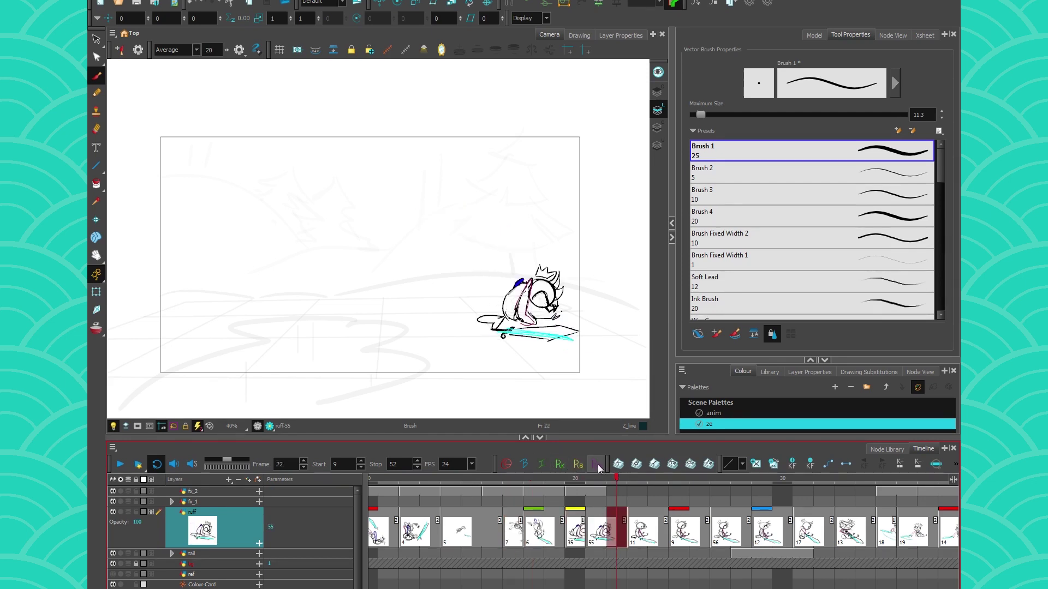
left_click(594, 462)
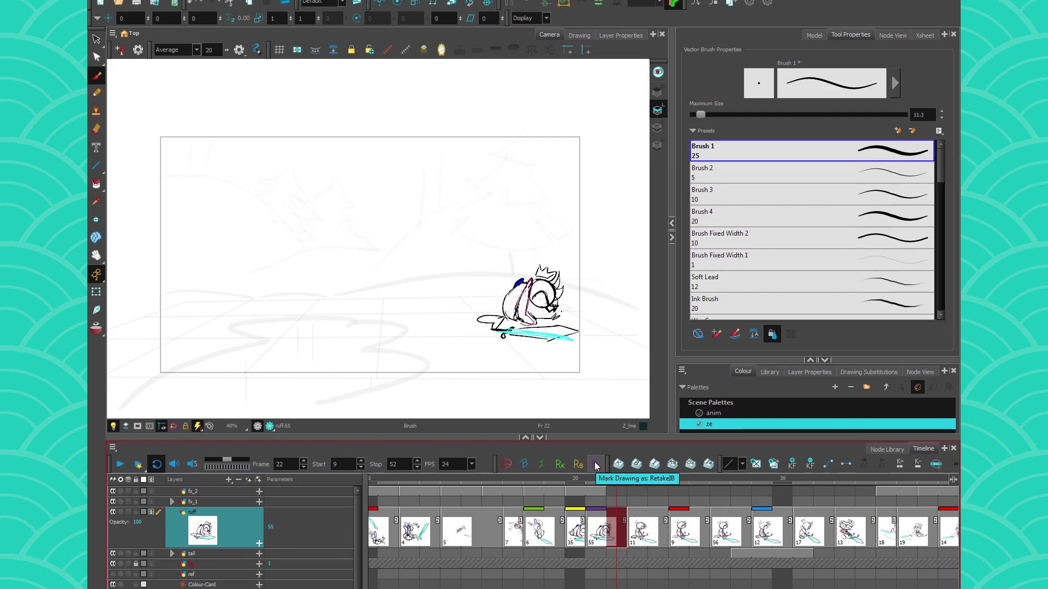
Mark ruff drawings 6, 35 and 55 together as inbetweens, and set drawing 35 as a breakdown.
left_click_drag(633, 525, 528, 521)
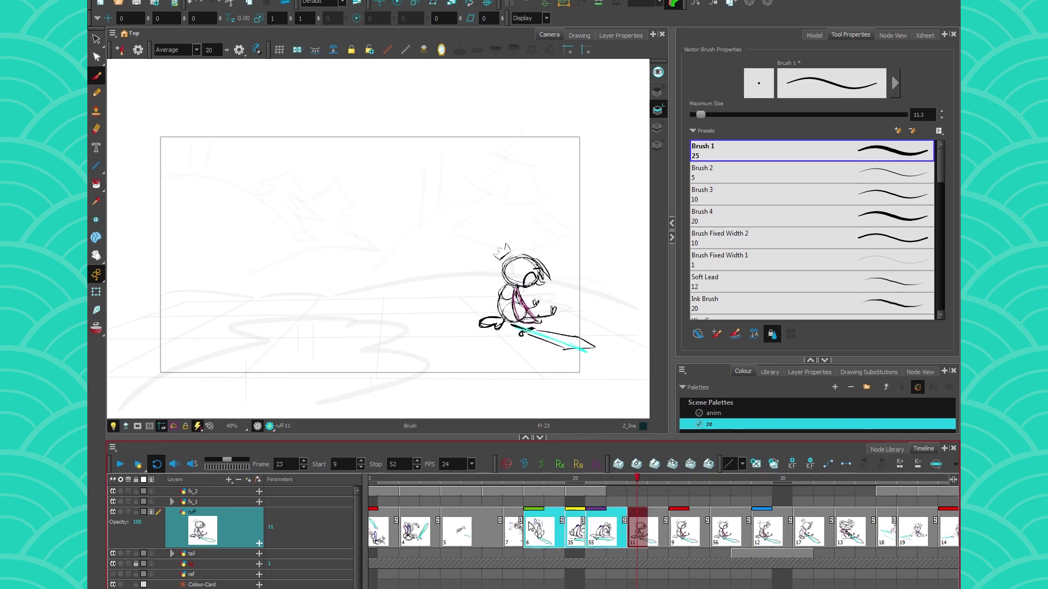
left_click(542, 466)
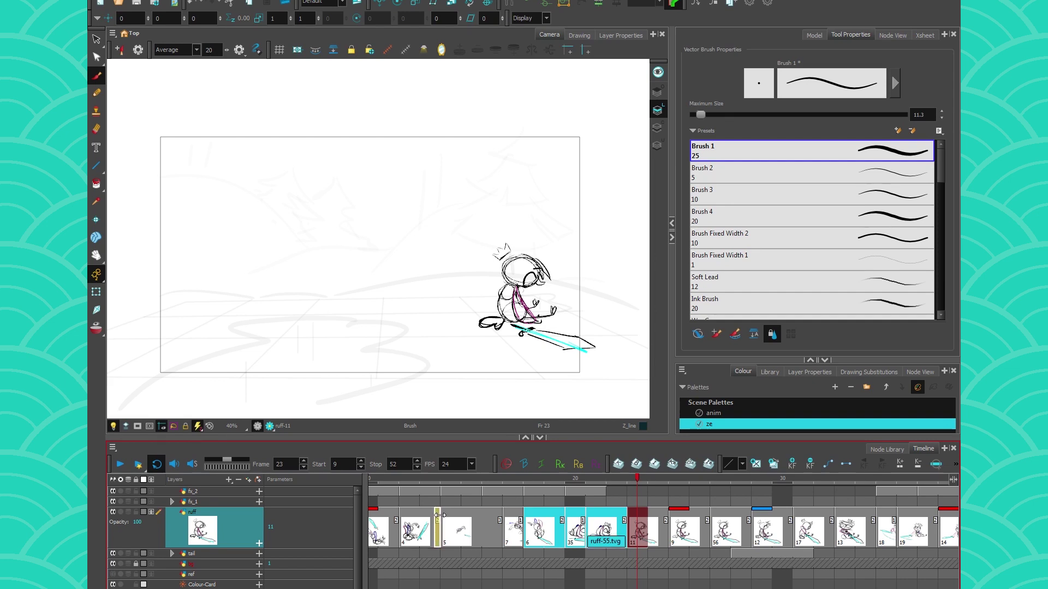
left_click(450, 528)
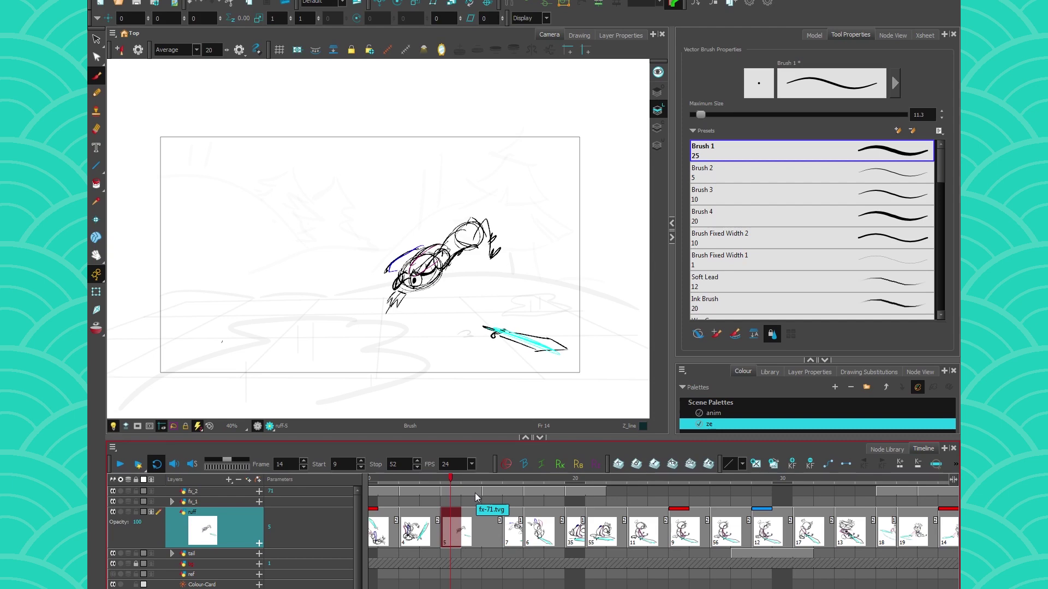
left_click(575, 528)
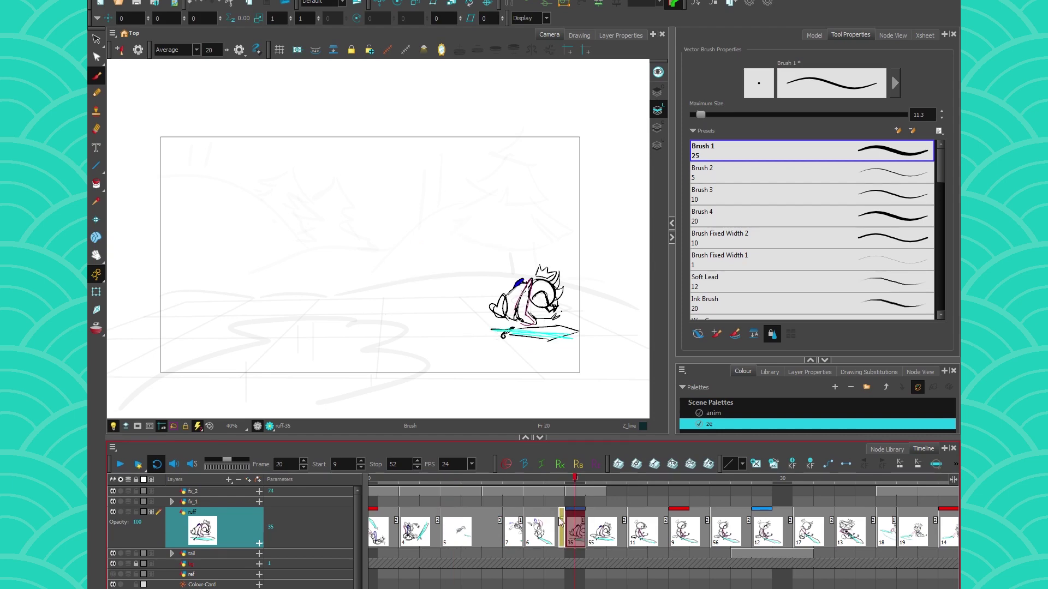
Restrict drawing navigation to key drawings and jump between the keys on the ruff layer, ending at drawing 9 on frame 25.
key("1")
key("1")
key("1")
key("1")
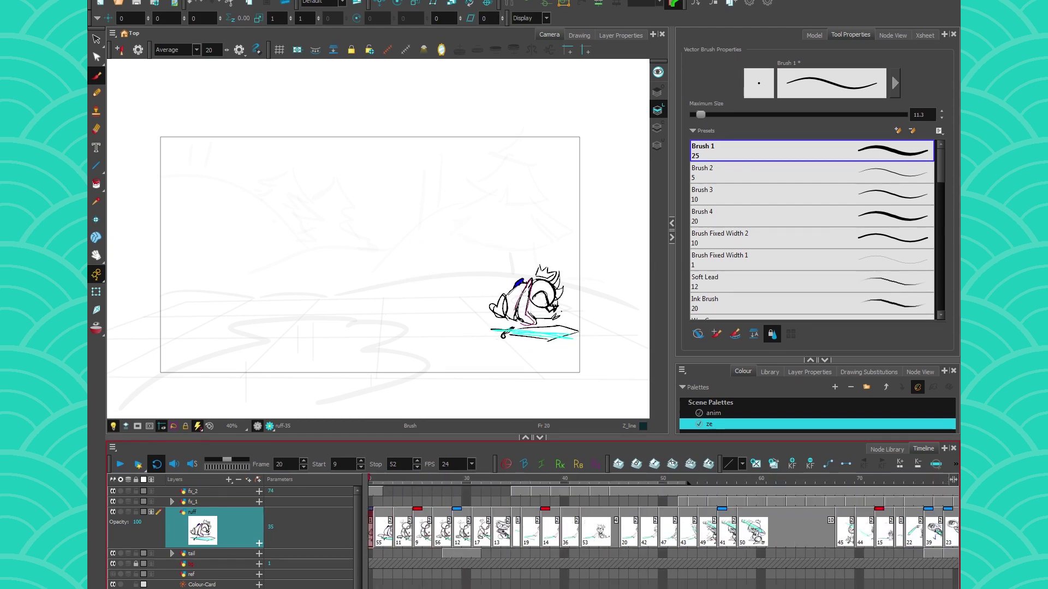
left_click(619, 465)
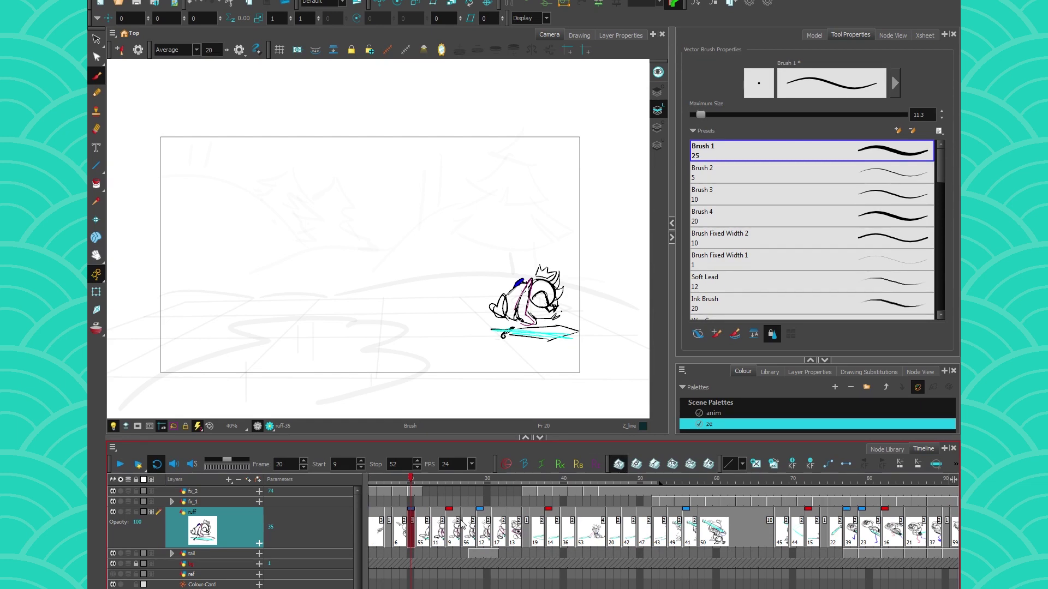
key("g")
key("g")
key("g")
key("f")
key("f")
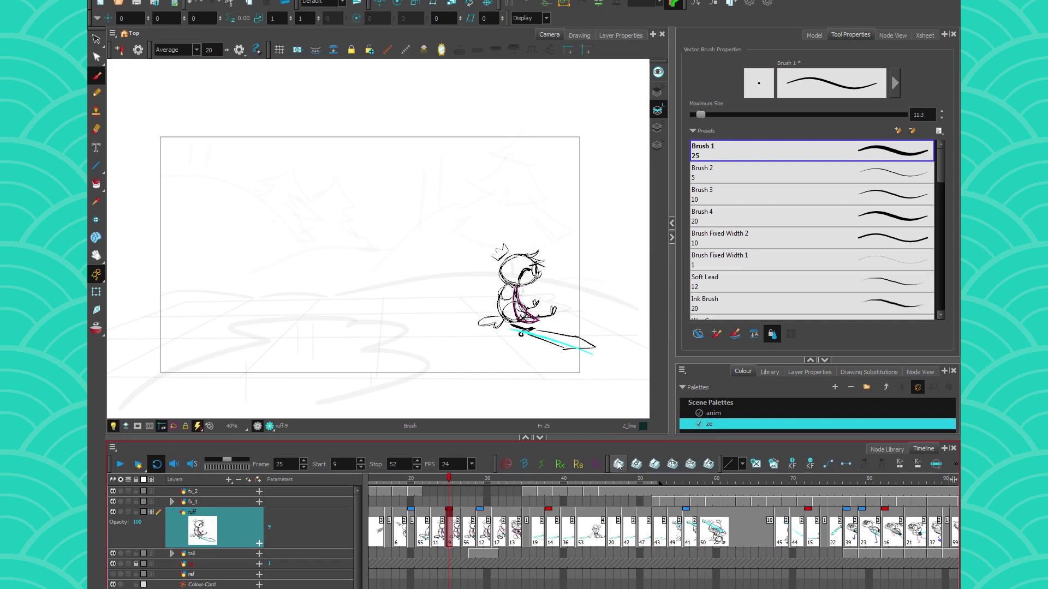
Enable breakdown drawings in the drawing navigation and jump between the marked drawings on the ruff layer.
left_click(636, 464)
left_click(636, 462)
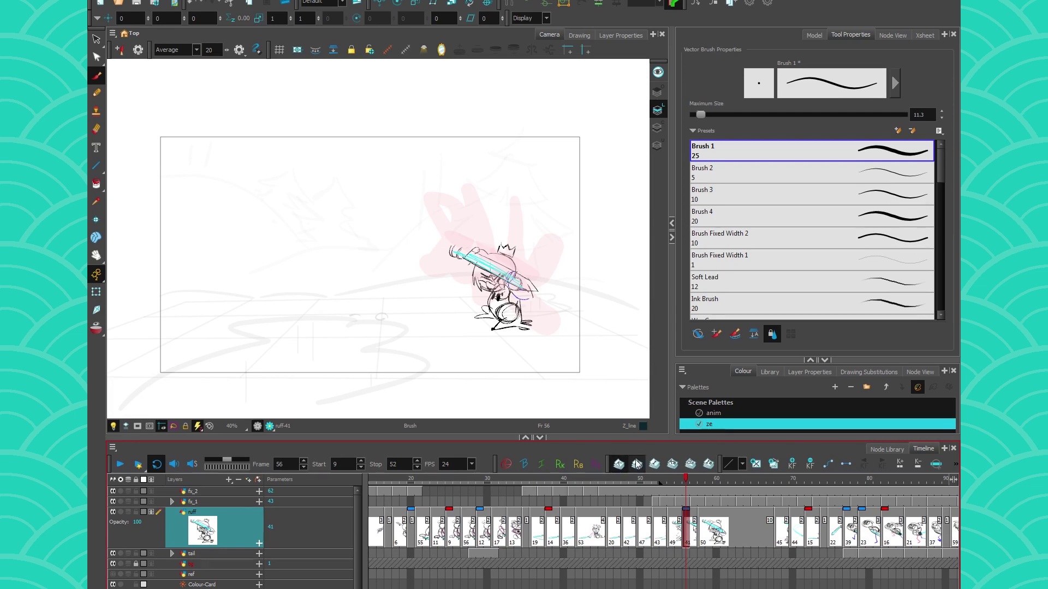
key("g")
key("g")
key("g")
key("g")
key("g")
key("g")
key("g")
key("g")
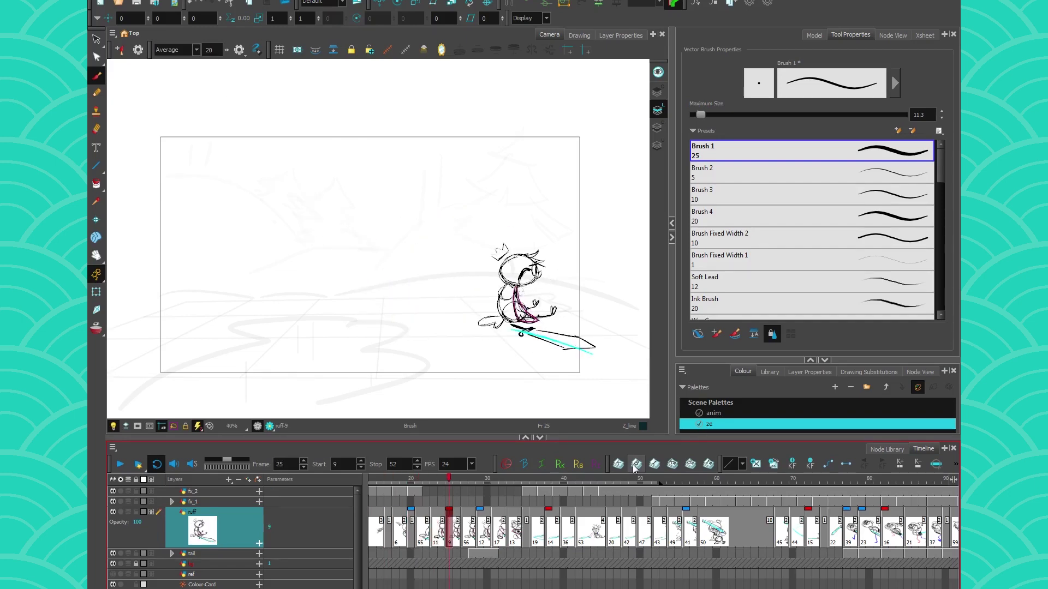
Open the Onion Skin view, turn on onion skinning, and limit it to key drawings.
left_click(943, 34)
left_click(889, 297)
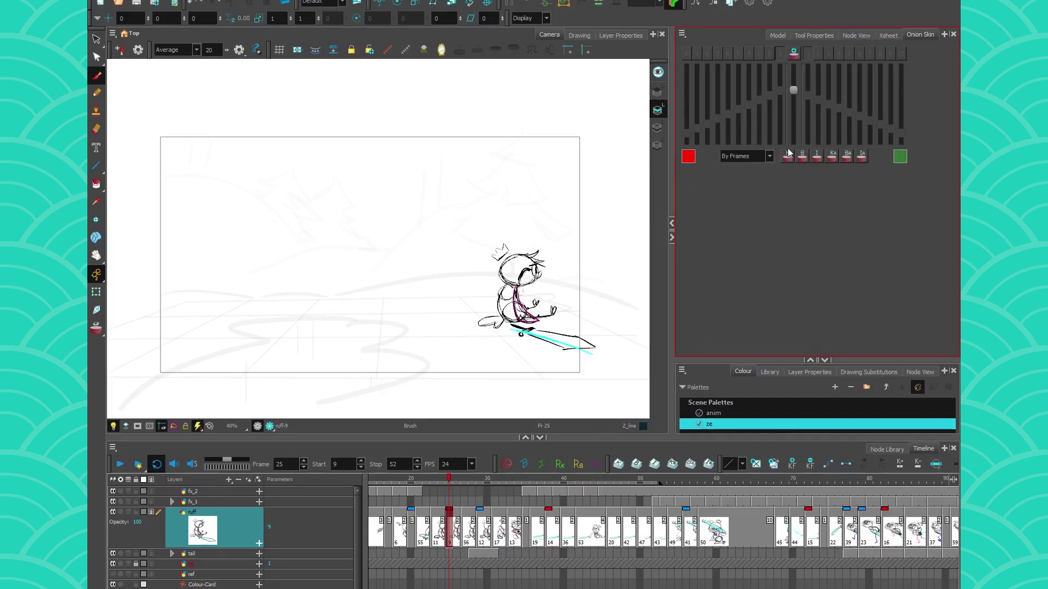
left_click(793, 53)
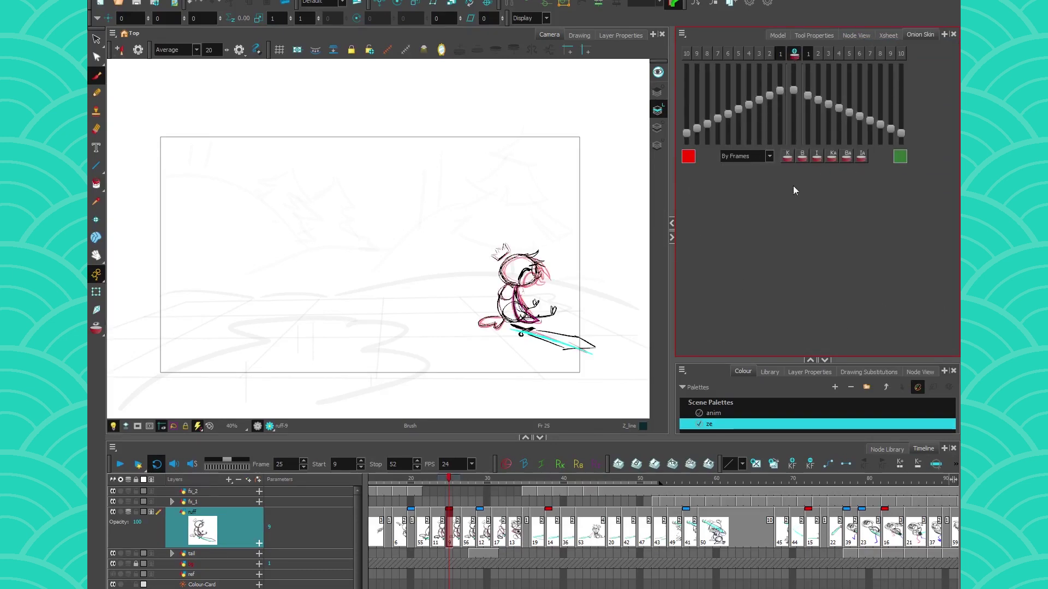
left_click(788, 157)
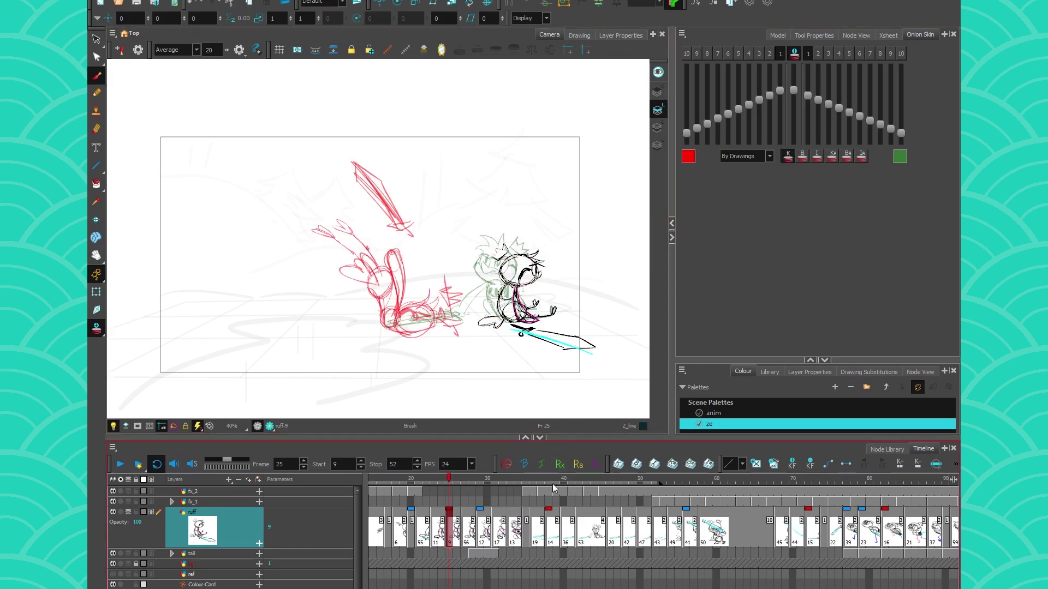
Scrub the timeline to frame 34 with the key onion skin, turn onion skinning off, and scrub on to frame 40.
mouse_move(453, 481)
left_mouse_down()
mouse_move(439, 481)
mouse_move(508, 483)
mouse_move(414, 483)
mouse_move(553, 485)
mouse_move(470, 485)
mouse_move(532, 485)
left_mouse_up()
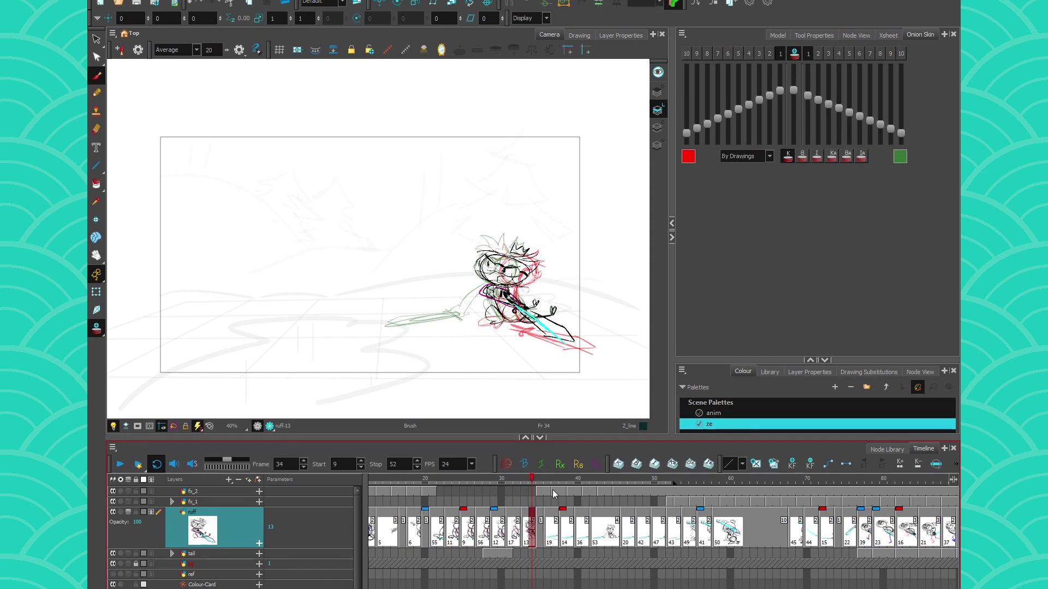
left_click(794, 54)
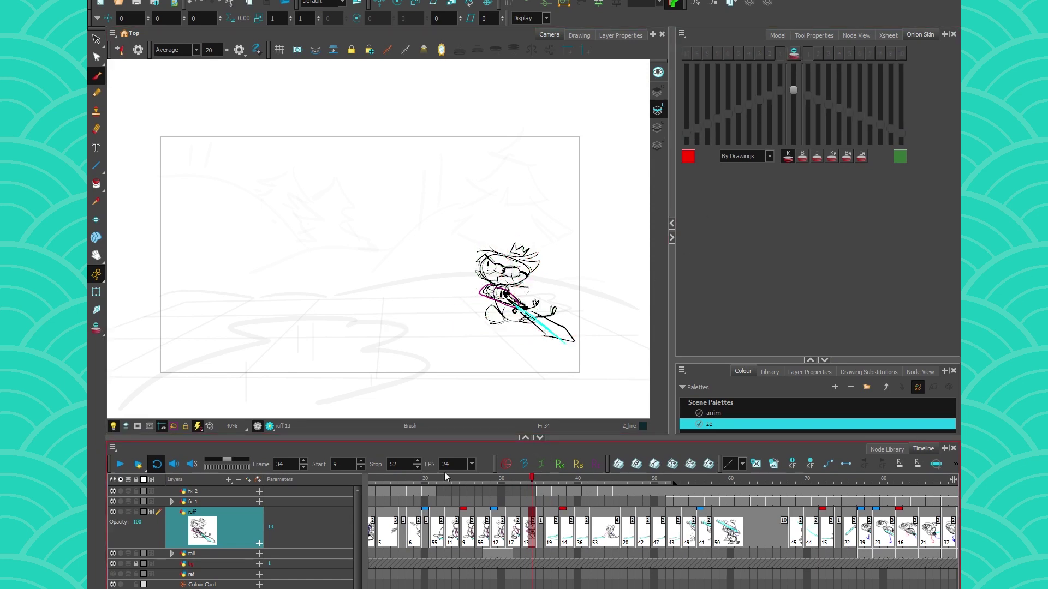
mouse_move(464, 481)
left_mouse_down()
mouse_move(430, 483)
mouse_move(577, 485)
left_mouse_up()
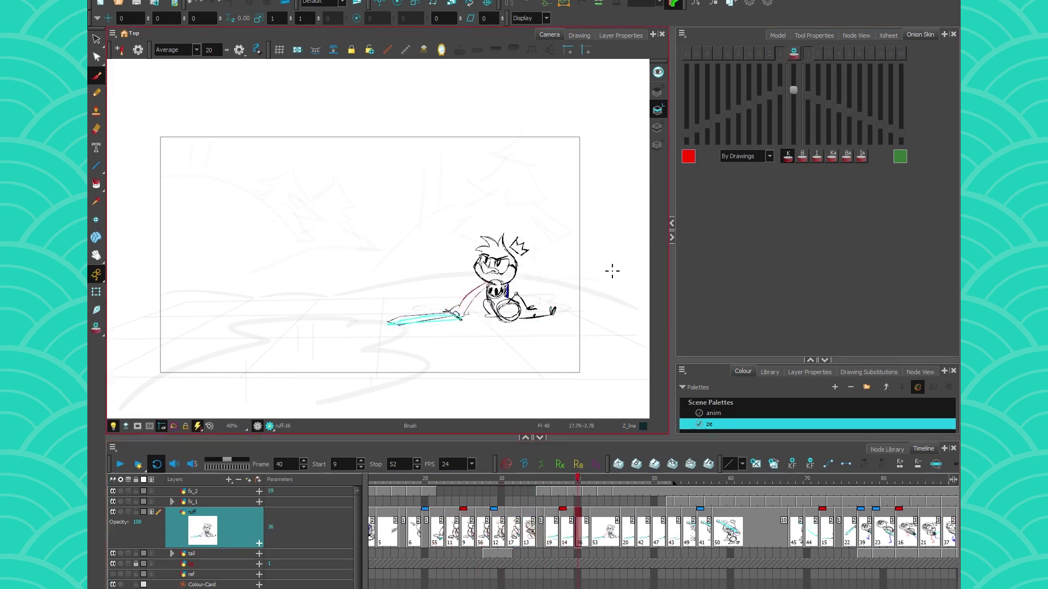
Add a Model view beside the Onion Skin view.
left_click(945, 36)
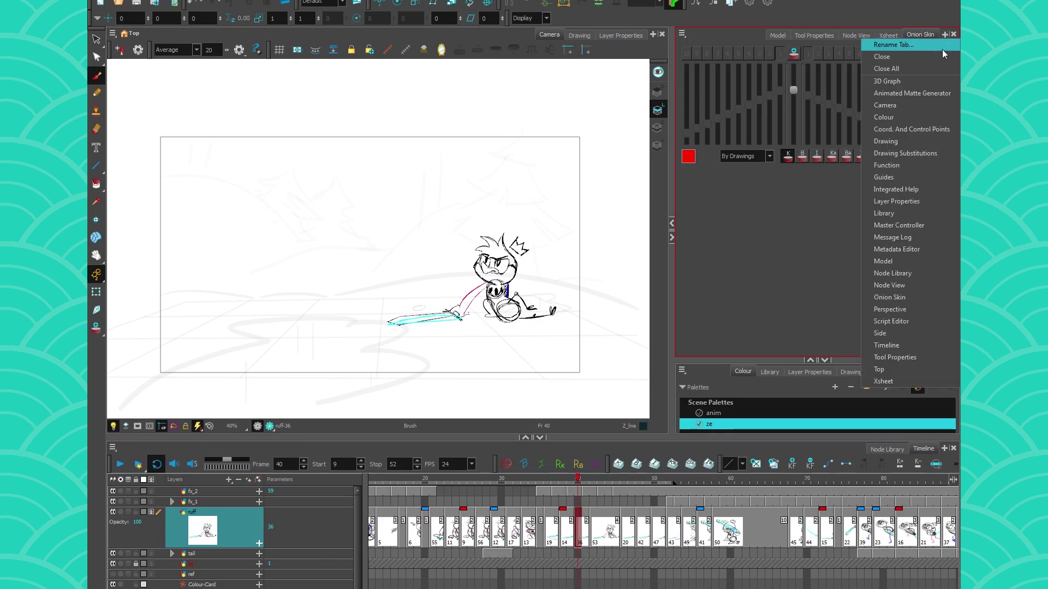
left_click(881, 262)
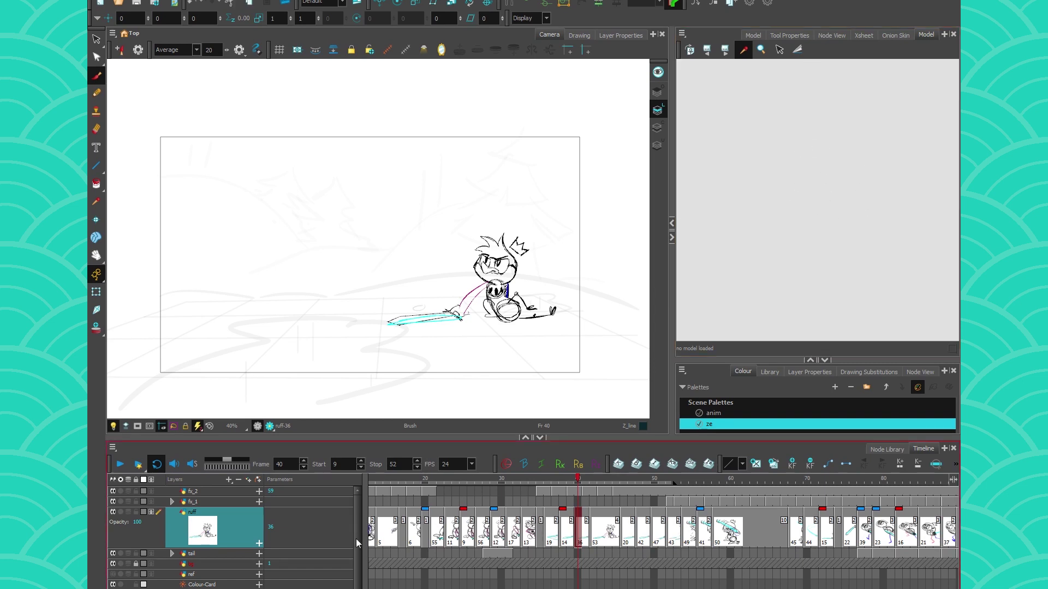
Select the ref layer and go to frame 1 to examine the coloured character reference.
left_click(191, 574)
left_click_drag(395, 480, 275, 473)
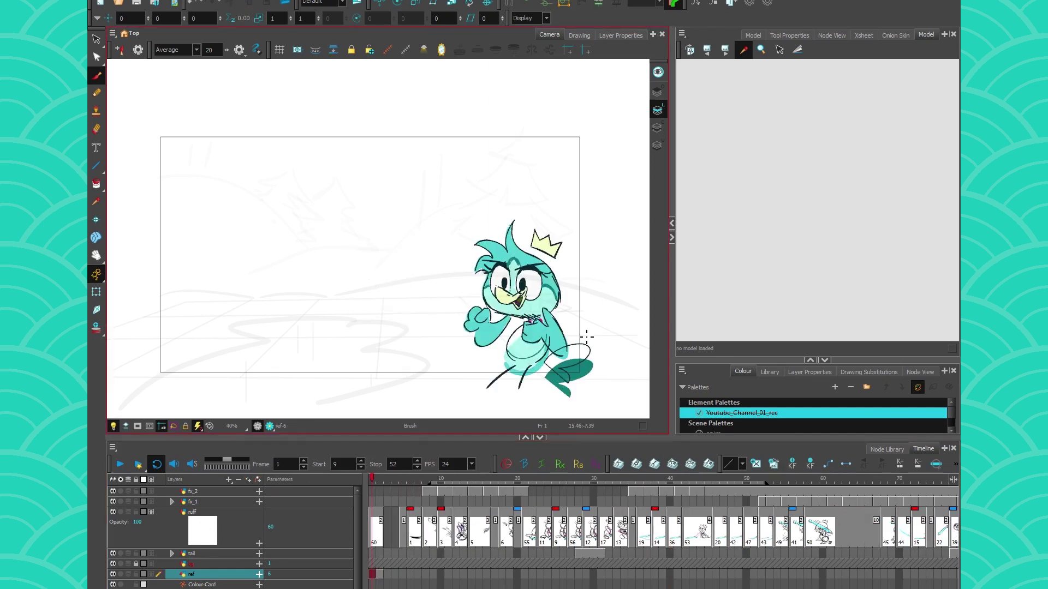
scroll(463, 301, "up", 3)
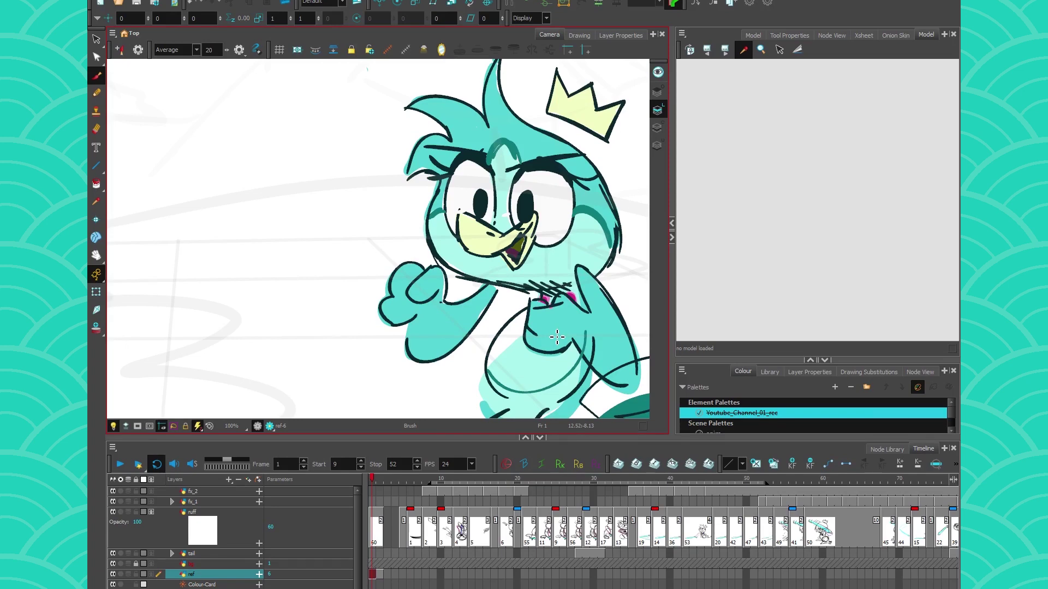
scroll(553, 339, "down", 3)
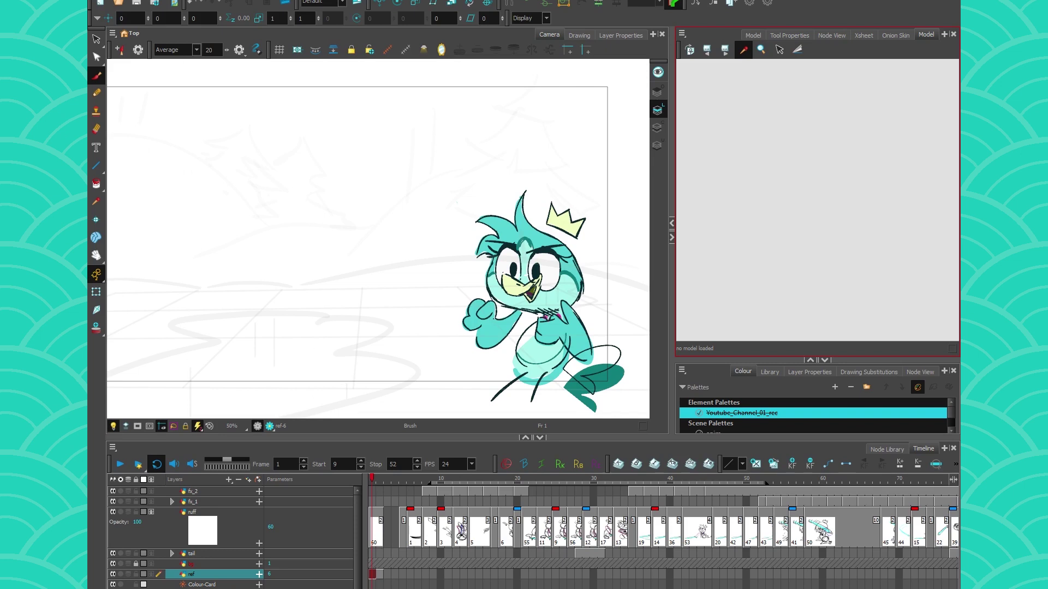
Look up the available import options, and close them without importing anything.
left_click(97, 1)
mouse_move(152, 133)
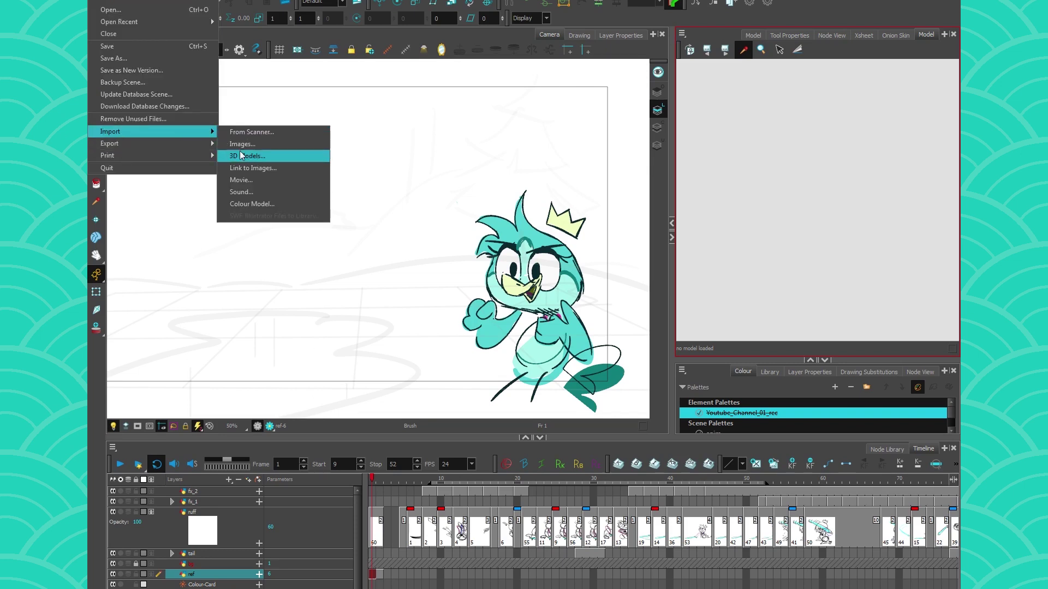
left_click(414, 230)
Draw a smiley face with two vertical strokes and a curved mouth on the ref layer, and undo the strokes.
left_click_drag(297, 167, 307, 259)
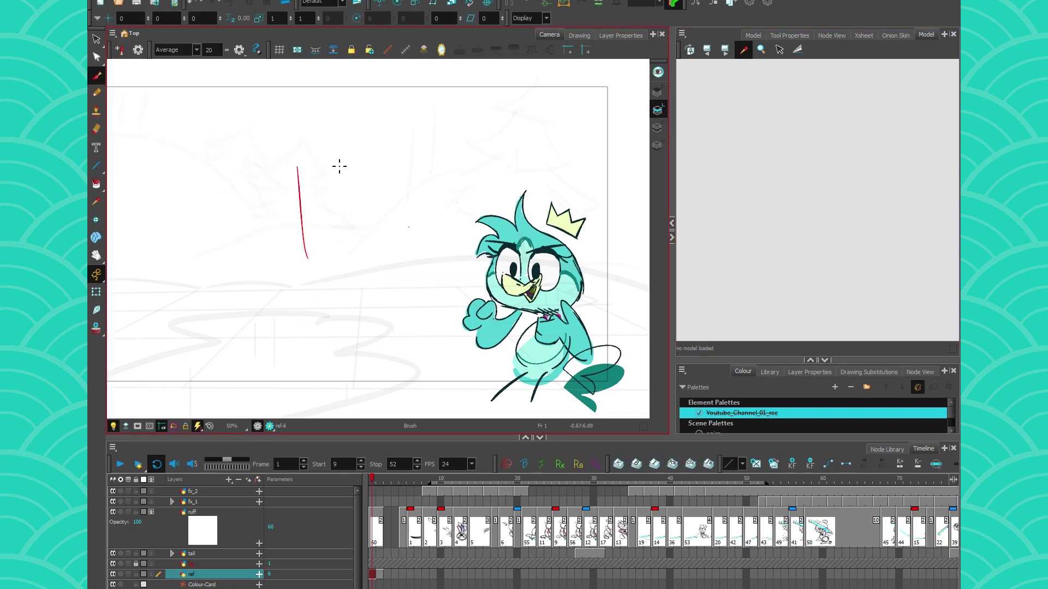
left_click_drag(336, 162, 342, 230)
left_click_drag(396, 252, 253, 236)
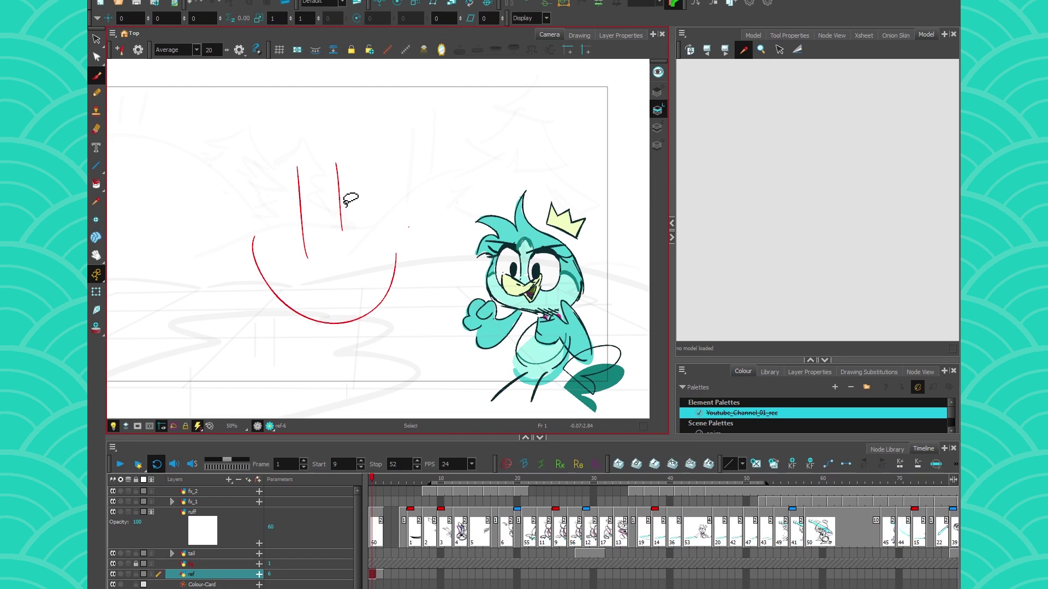
key("ctrl+z")
key("ctrl+z")
key("ctrl+z")
key("ctrl+z")
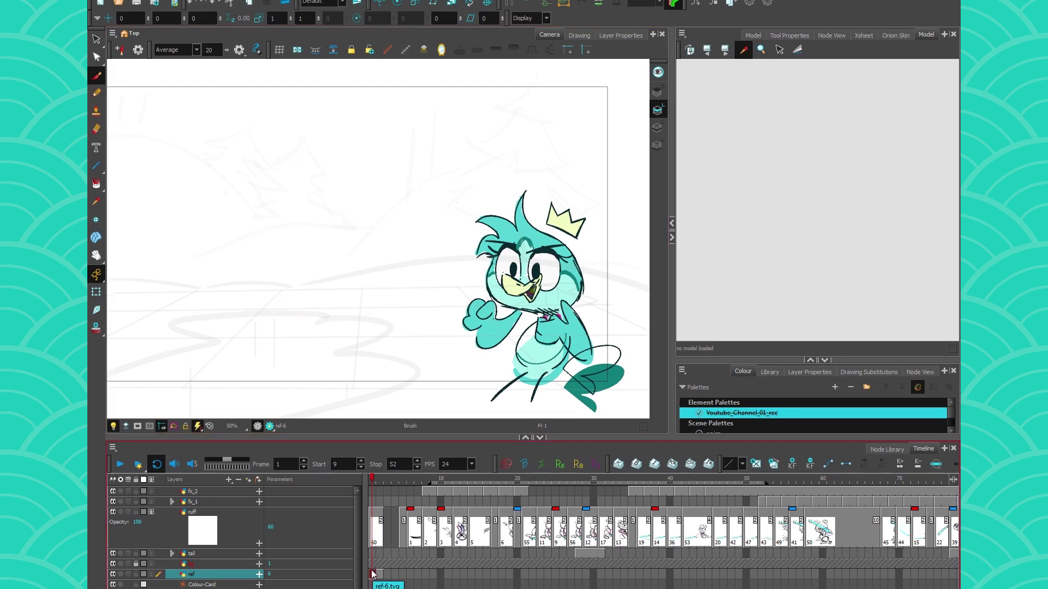
Load the ref-6 drawing from frame 1 of the ref layer into the Model view.
mouse_move(373, 574)
left_mouse_down()
mouse_move(770, 175)
mouse_move(772, 190)
mouse_move(784, 188)
left_mouse_up()
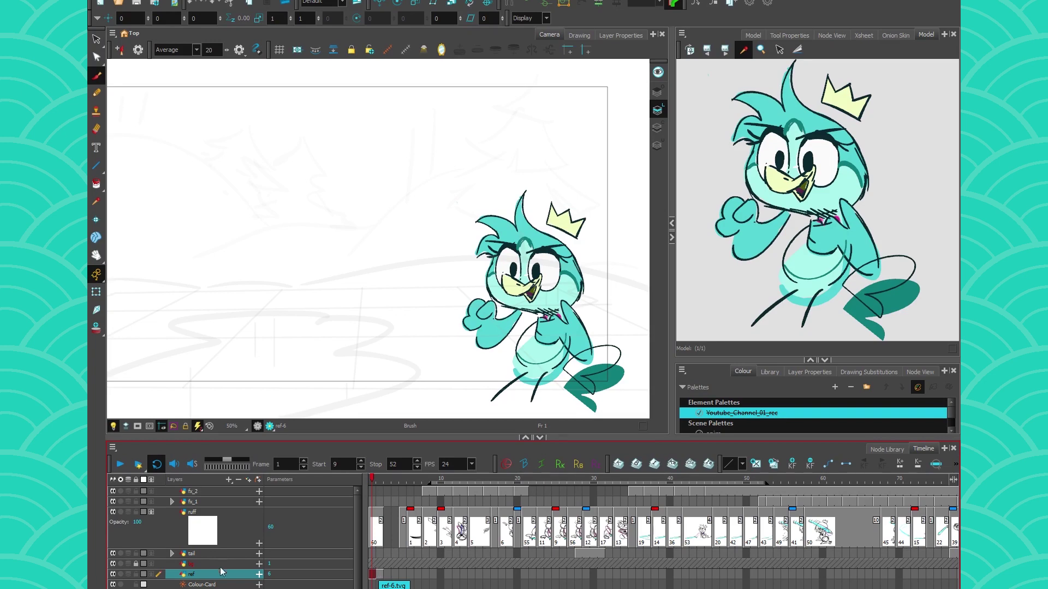
Add the rough character drawings to the Model view, and browse through them back to the coloured character reference.
left_click_drag(315, 482, 790, 210)
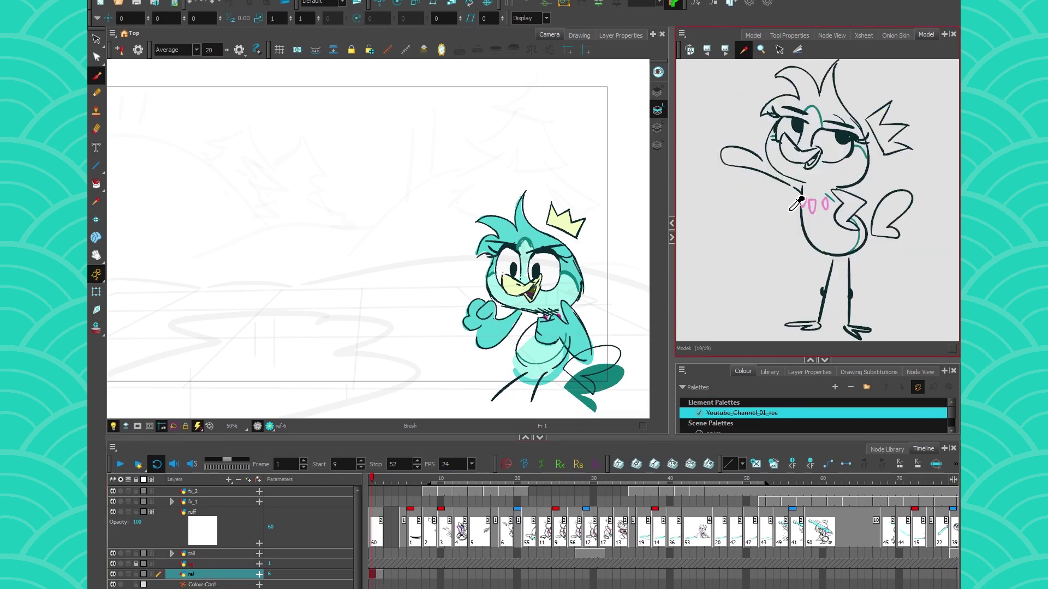
left_click(724, 51)
left_click(725, 50)
left_click(709, 50)
left_click(708, 50)
left_click(708, 50)
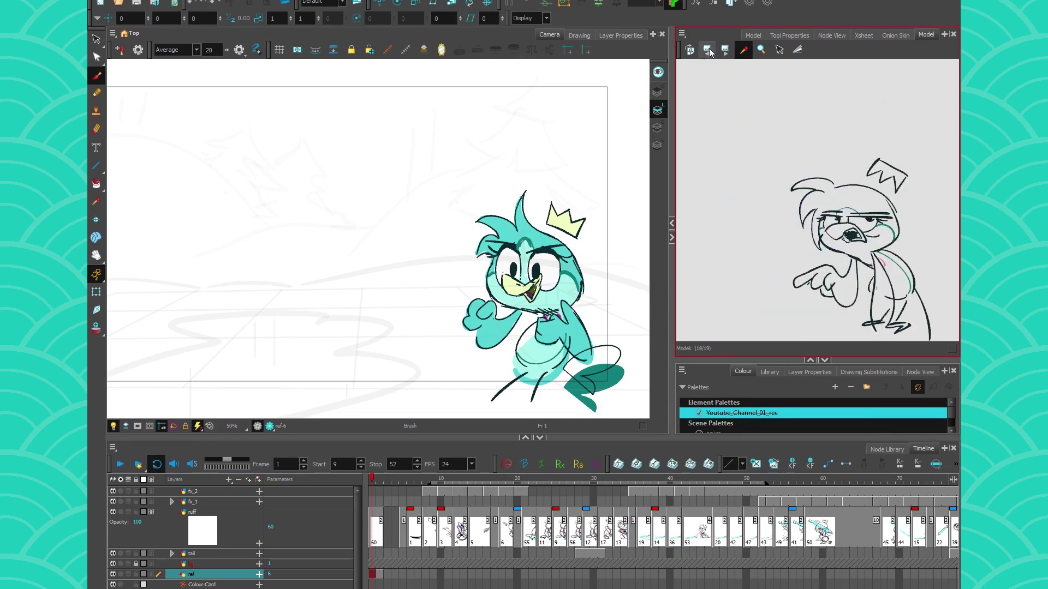
left_click(707, 50)
left_click(708, 50)
left_click(708, 50)
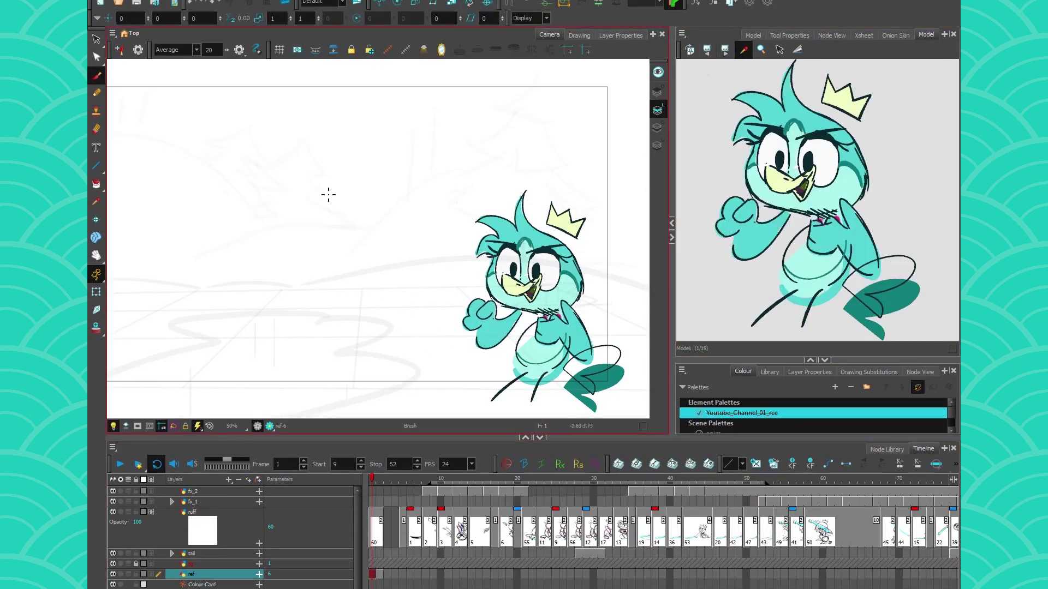
Sketch five rough red circles and ovals in the empty area beside the character on the ref layer.
left_click_drag(286, 142, 330, 116)
mouse_move(269, 177)
left_mouse_down()
mouse_move(331, 210)
mouse_move(182, 171)
mouse_move(208, 223)
left_mouse_up()
mouse_move(370, 225)
left_mouse_down()
mouse_move(413, 204)
mouse_move(372, 221)
left_mouse_up()
left_click_drag(224, 248, 240, 253)
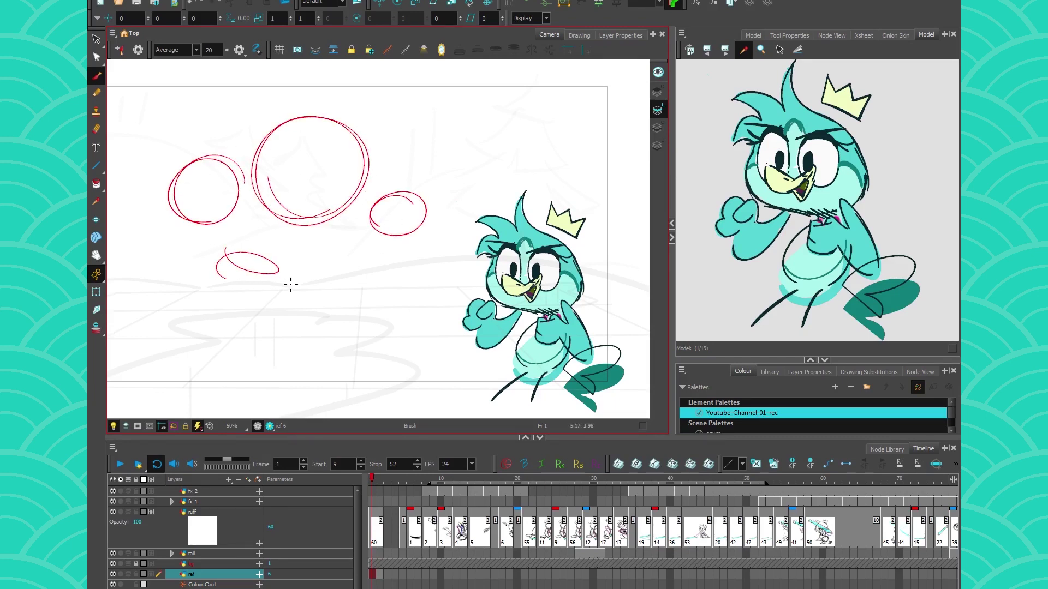
left_click_drag(328, 253, 339, 276)
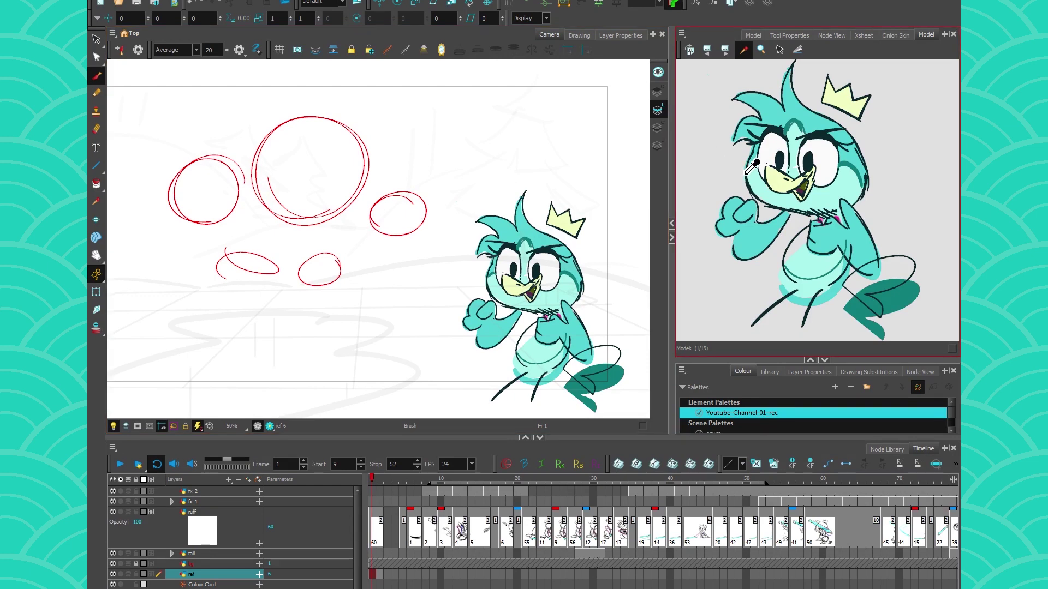
Sample Z_teal from the model character, enlarge the colour list, and draw a long wavy stroke across the red circles.
left_click(752, 215)
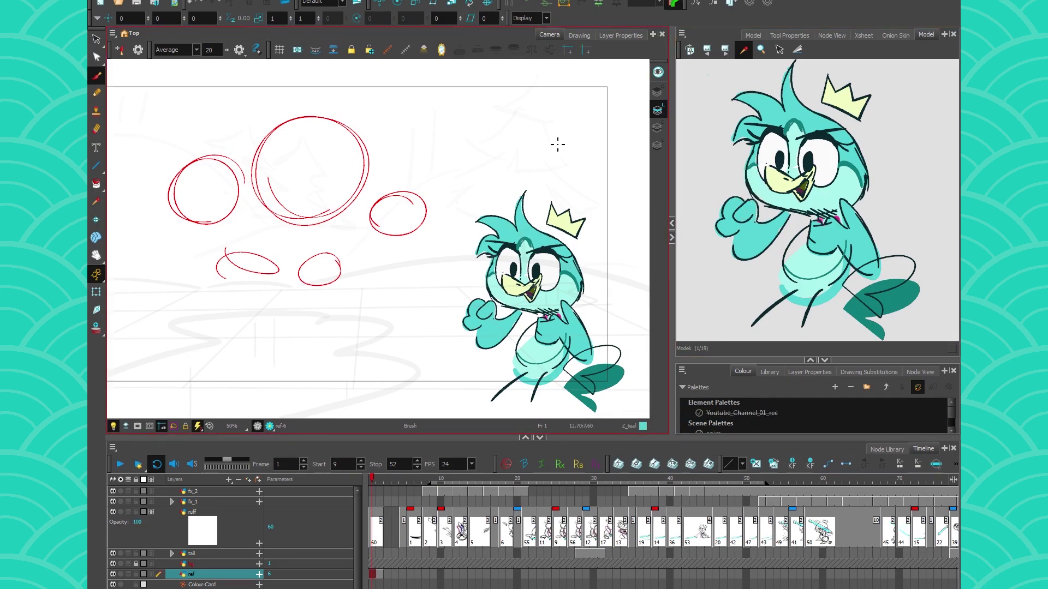
left_click_drag(716, 358, 716, 256)
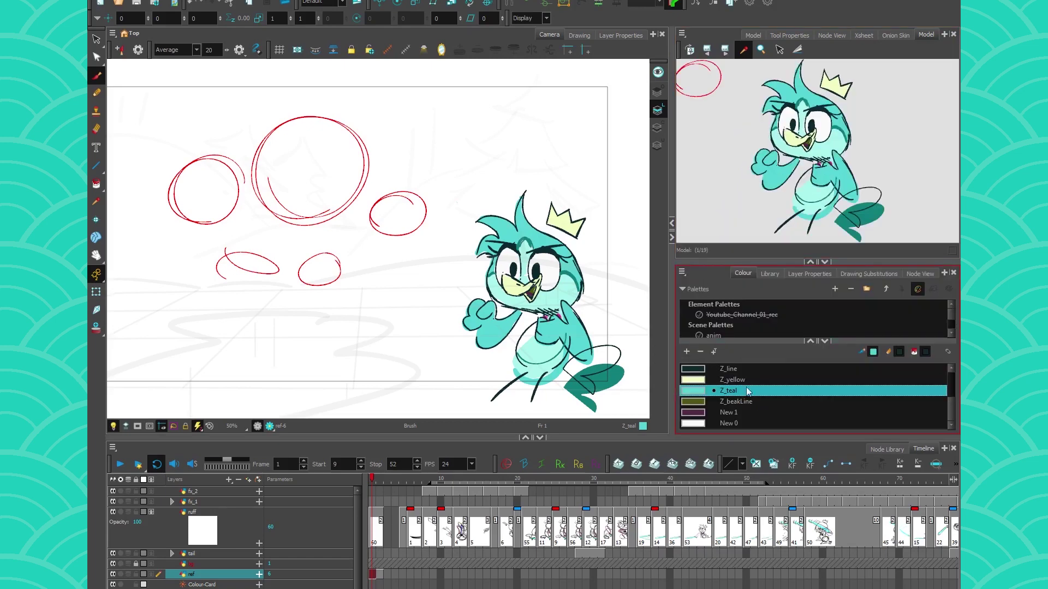
mouse_move(469, 127)
left_mouse_down()
mouse_move(367, 188)
mouse_move(300, 285)
mouse_move(301, 366)
left_mouse_up()
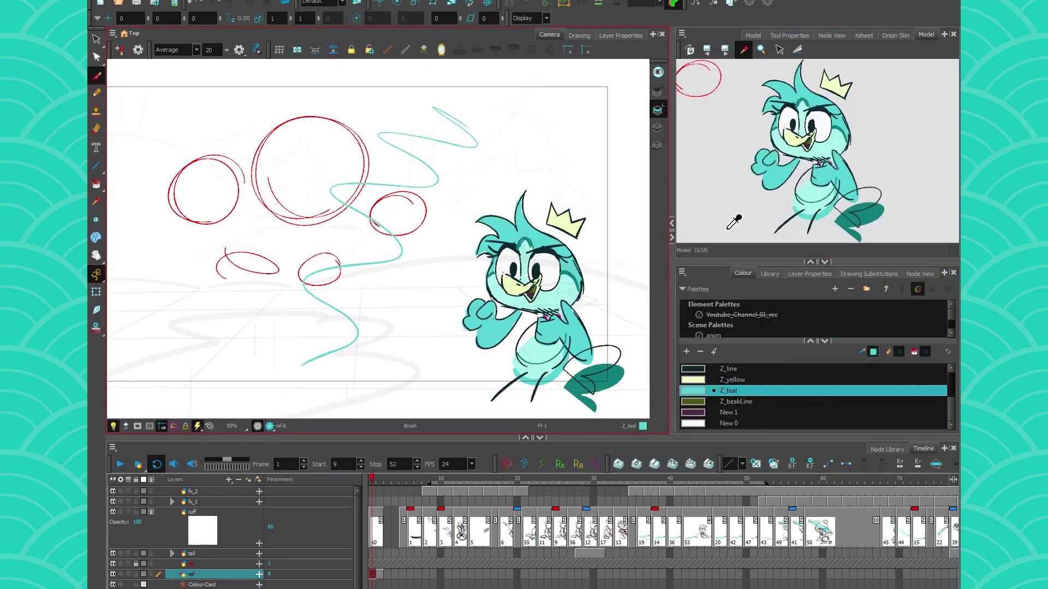
Sample dark teal, white and Z_yellow from the model character, and draw a wavy stroke across the red circles with each colour.
left_click(856, 216)
mouse_move(402, 137)
left_mouse_down()
mouse_move(387, 217)
mouse_move(281, 345)
left_mouse_up()
left_click(785, 131)
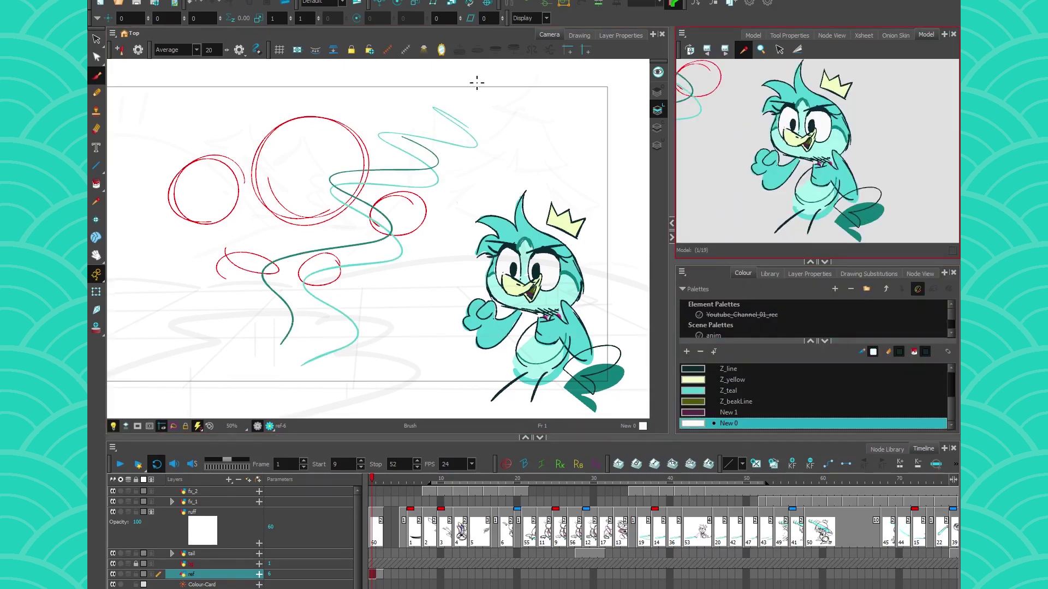
left_click_drag(295, 108, 288, 199)
left_click(839, 88)
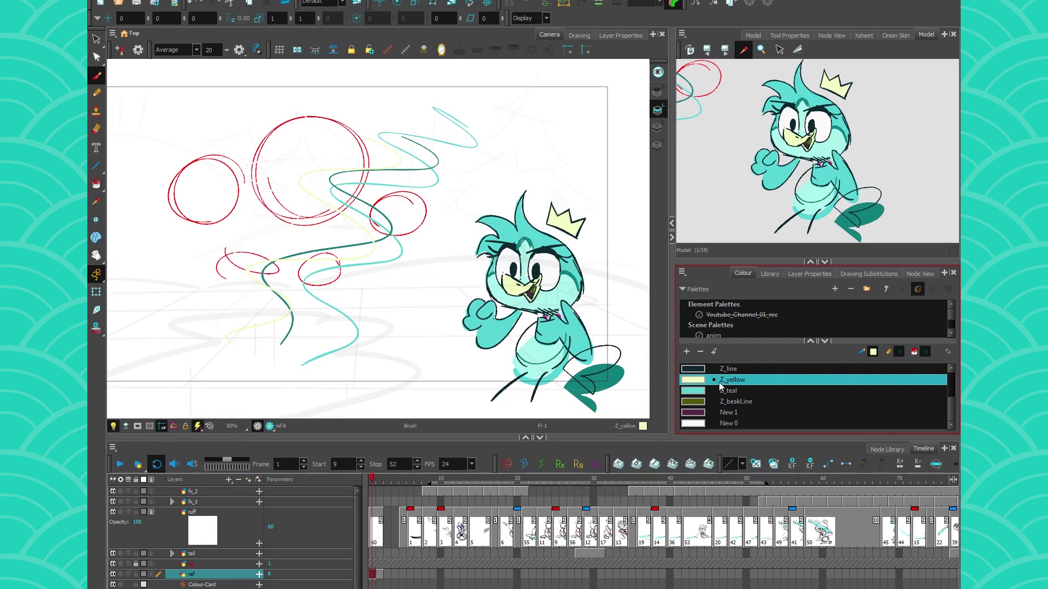
Sample Z_yellow from the model's crown, and use the Paint tool to fill the character's head feathers with it.
left_click(97, 185)
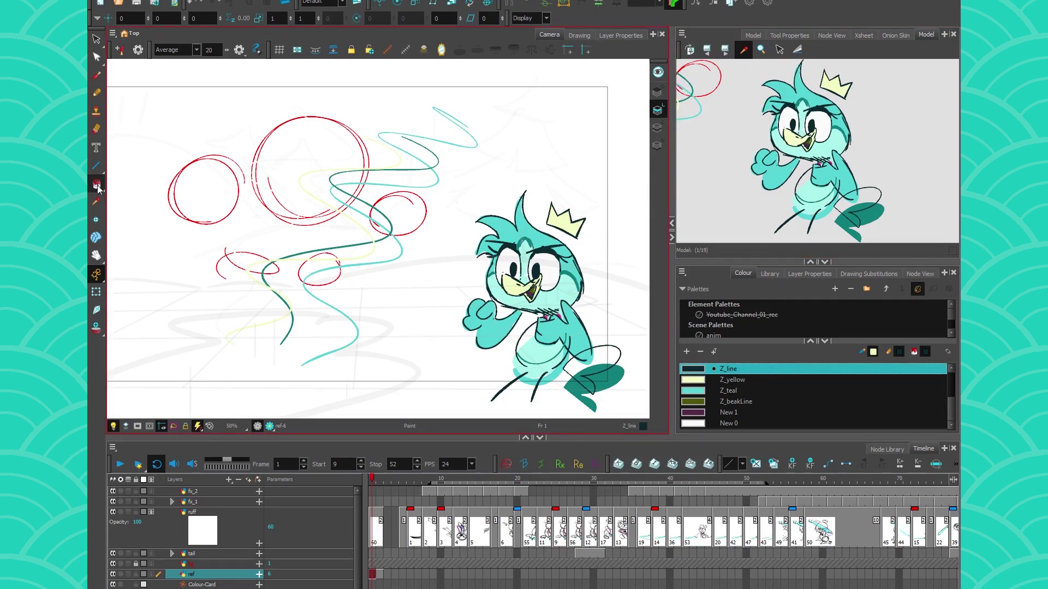
left_click(836, 89)
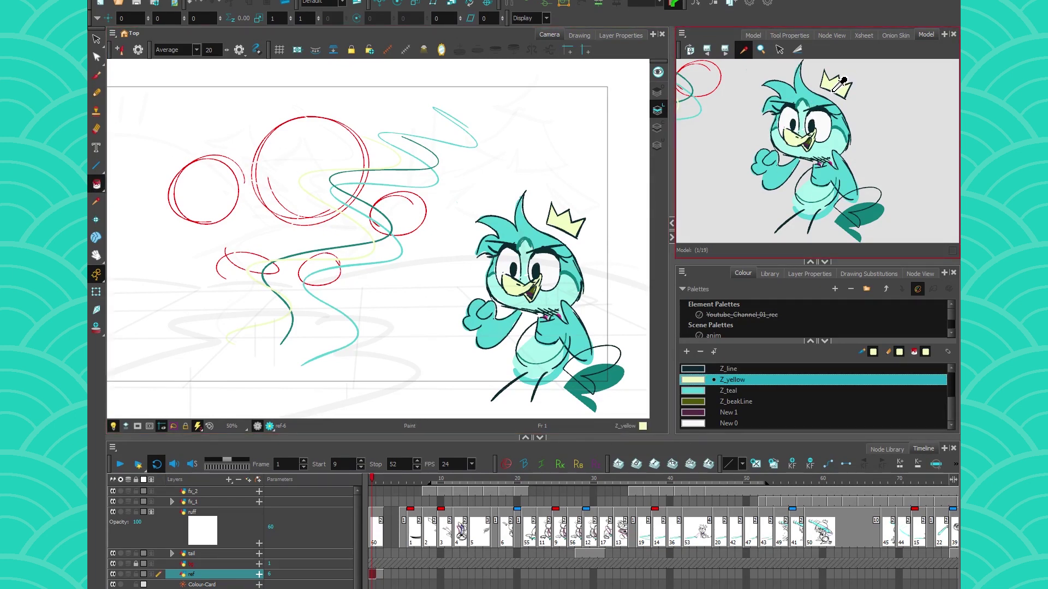
key("l")
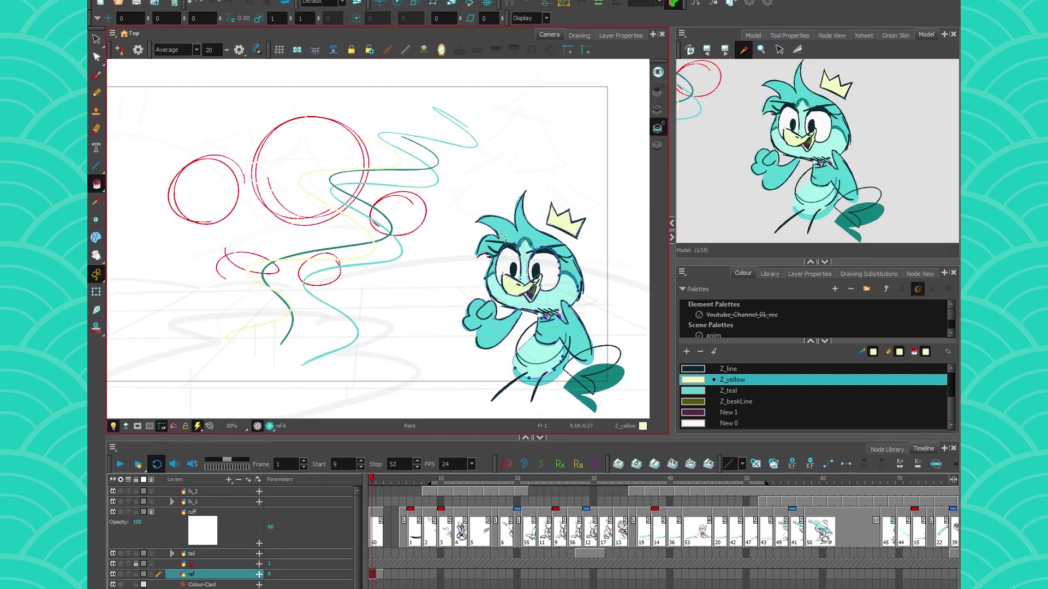
left_click(501, 228)
left_click(531, 227)
left_click(513, 237)
left_click(536, 233)
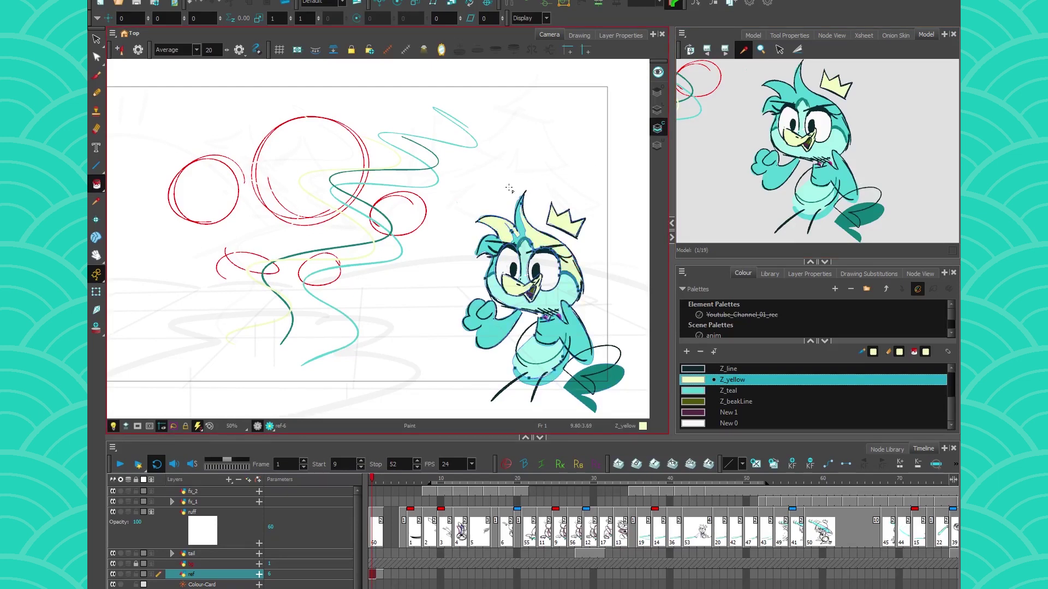
Sample Z_teal_Dark from the model's tail, and paint the character's arms with it.
left_click(866, 212)
left_click_drag(579, 332, 493, 327)
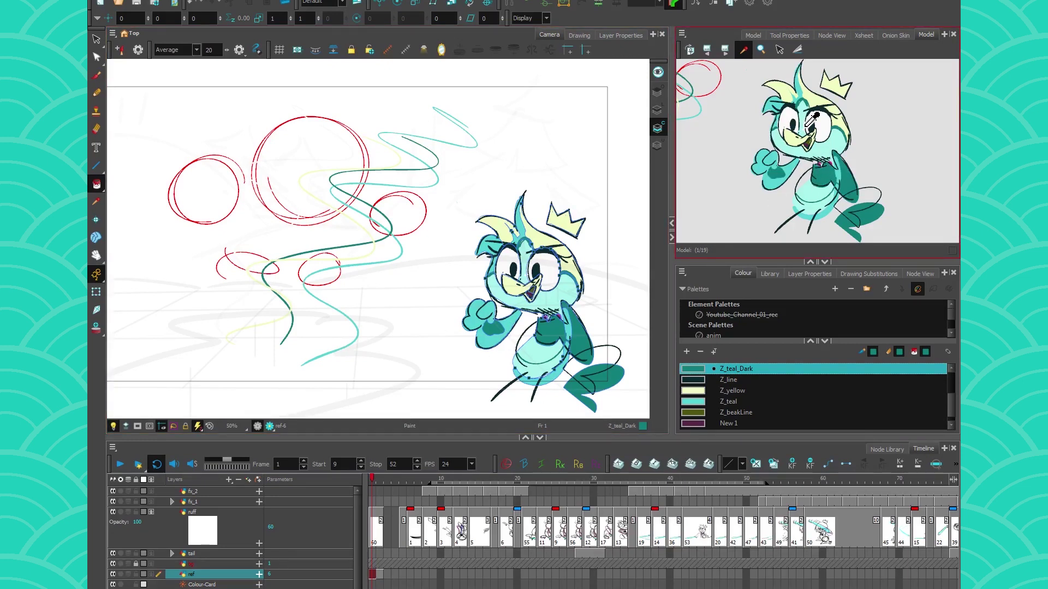
Undo the test fills and strokes on the ref drawing, and return to the Line Art layer.
key("ctrl+z")
key("ctrl+z")
key("ctrl+z")
key("ctrl+z")
key("ctrl+z")
key("ctrl+z")
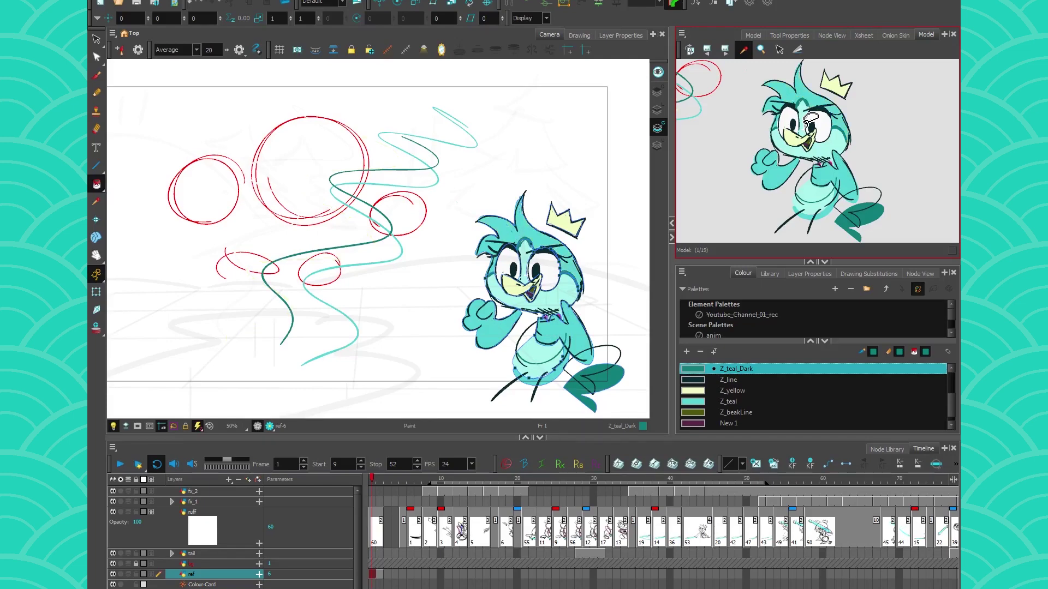
left_click(657, 109)
Pan the Camera and Model views, and rotate the Camera view, resetting its rotation in between.
mouse_move(409, 333)
left_mouse_down()
mouse_move(431, 227)
mouse_move(459, 351)
mouse_move(440, 308)
mouse_move(440, 249)
mouse_move(417, 313)
left_mouse_up()
mouse_move(818, 153)
left_mouse_down()
mouse_move(813, 133)
mouse_move(825, 167)
left_mouse_up()
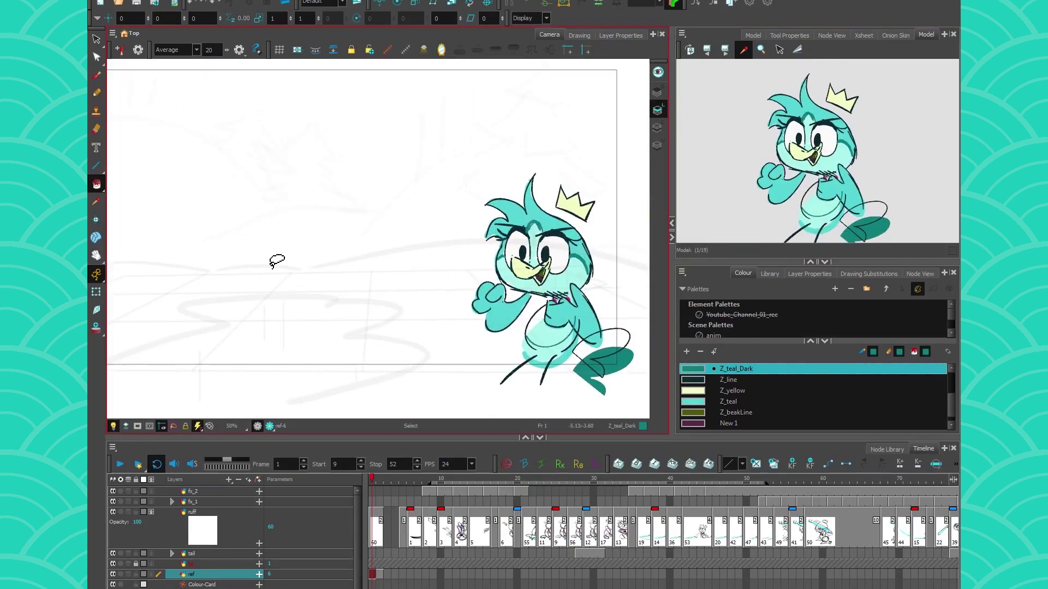
key("ctrl+alt")
mouse_move(248, 274)
left_mouse_down()
mouse_move(248, 203)
mouse_move(260, 237)
mouse_move(346, 286)
left_mouse_up()
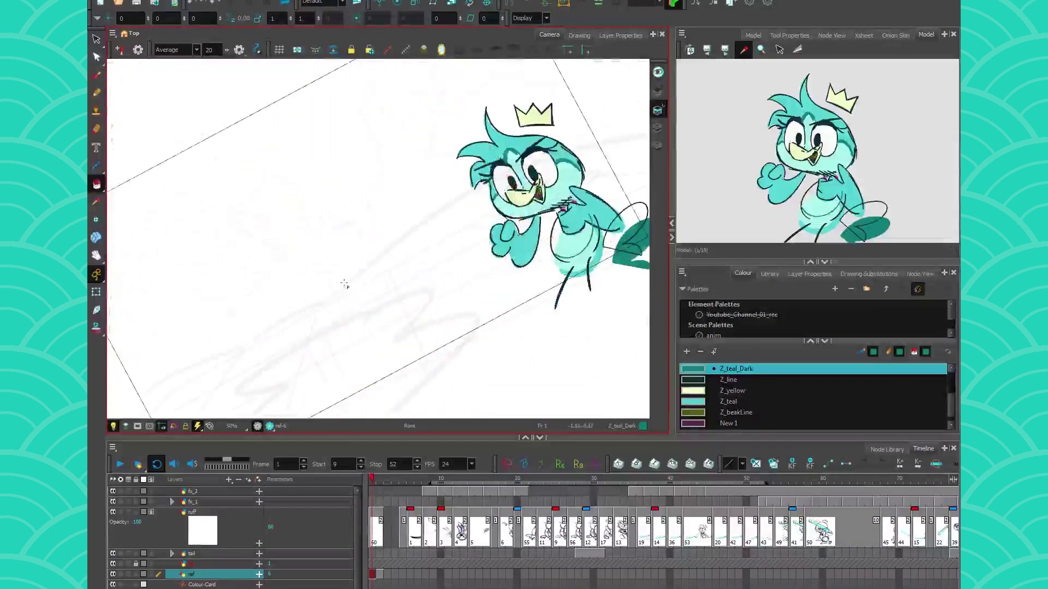
key("shift+x")
left_click_drag(266, 307, 297, 264)
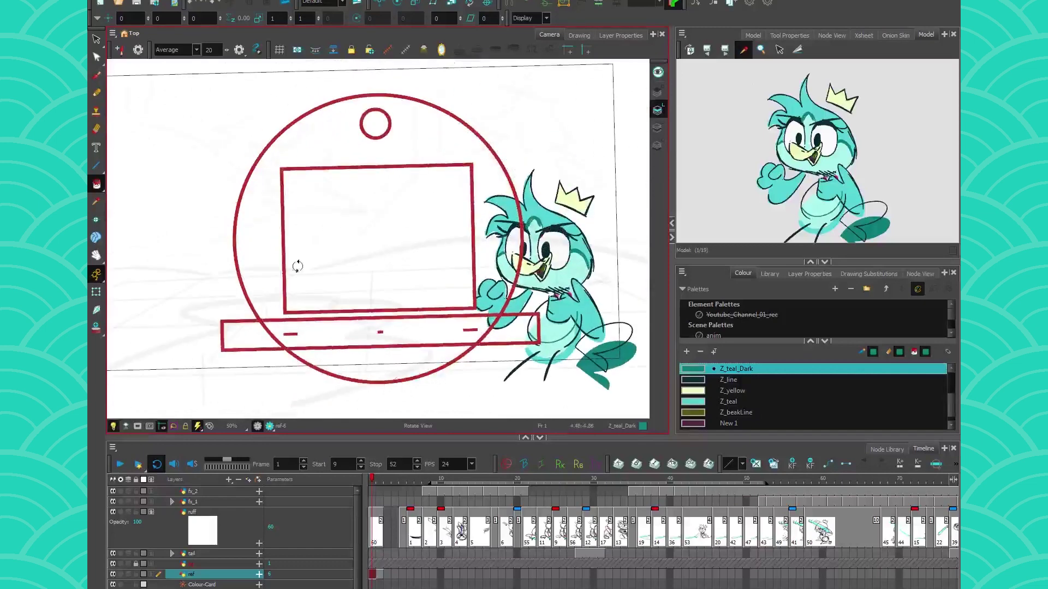
Rotate the drawing in the Model view, and reset that view's rotation and position.
left_click_drag(706, 137, 727, 187)
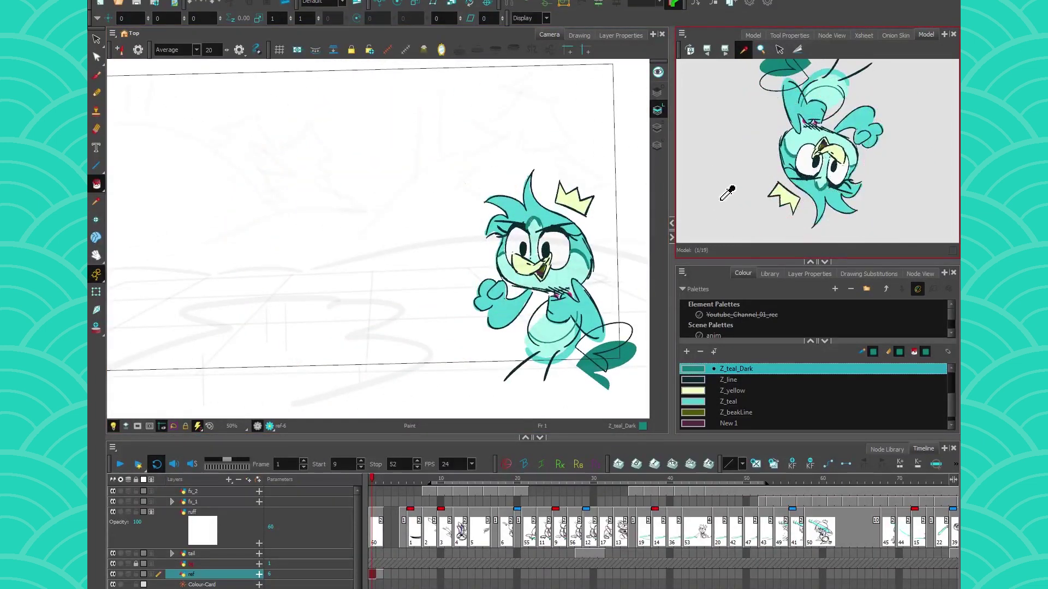
key("shift+x")
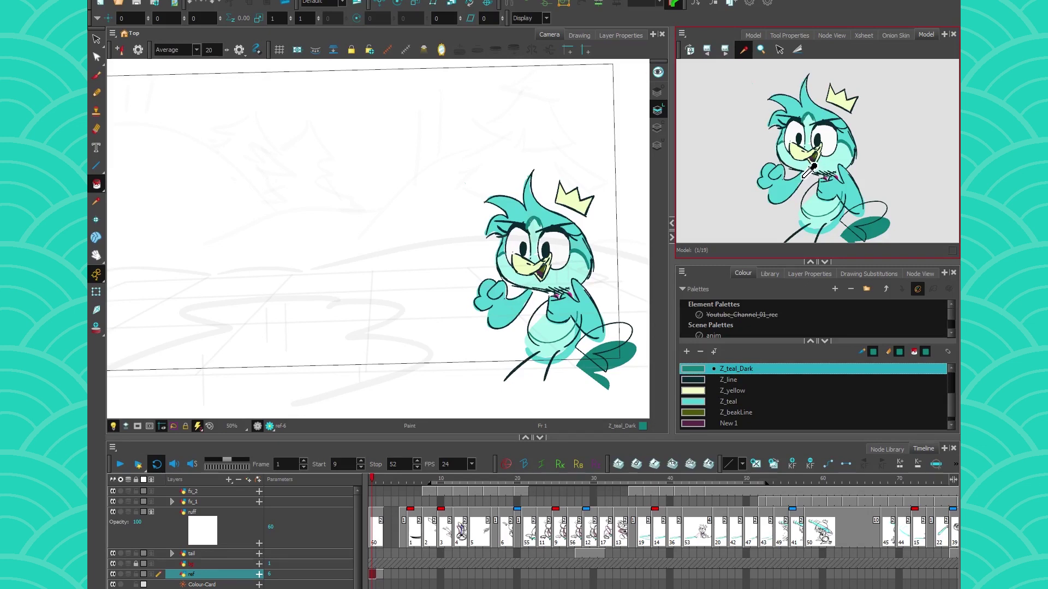
key("shift+m")
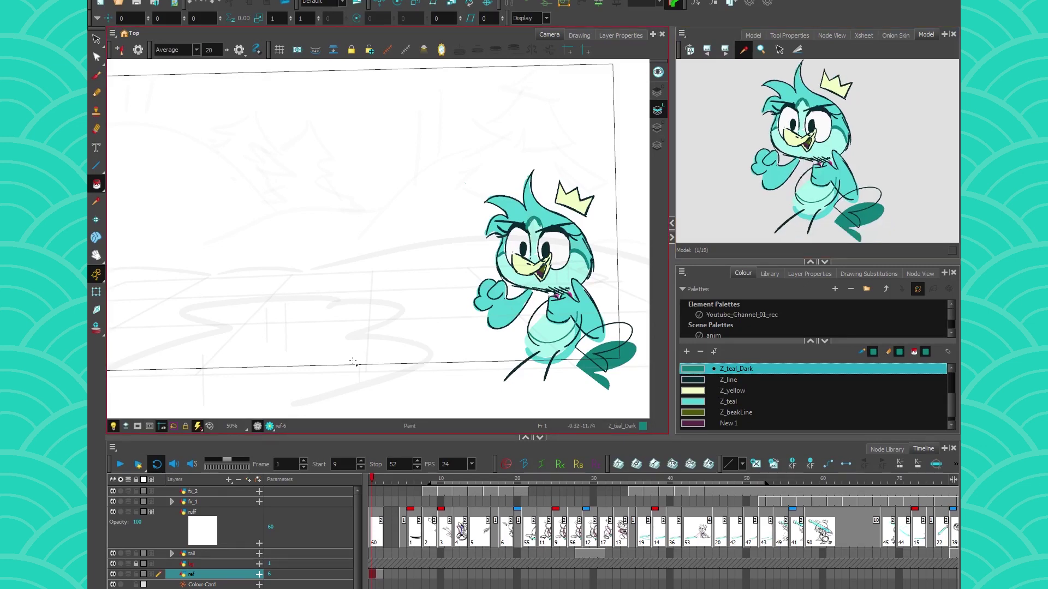